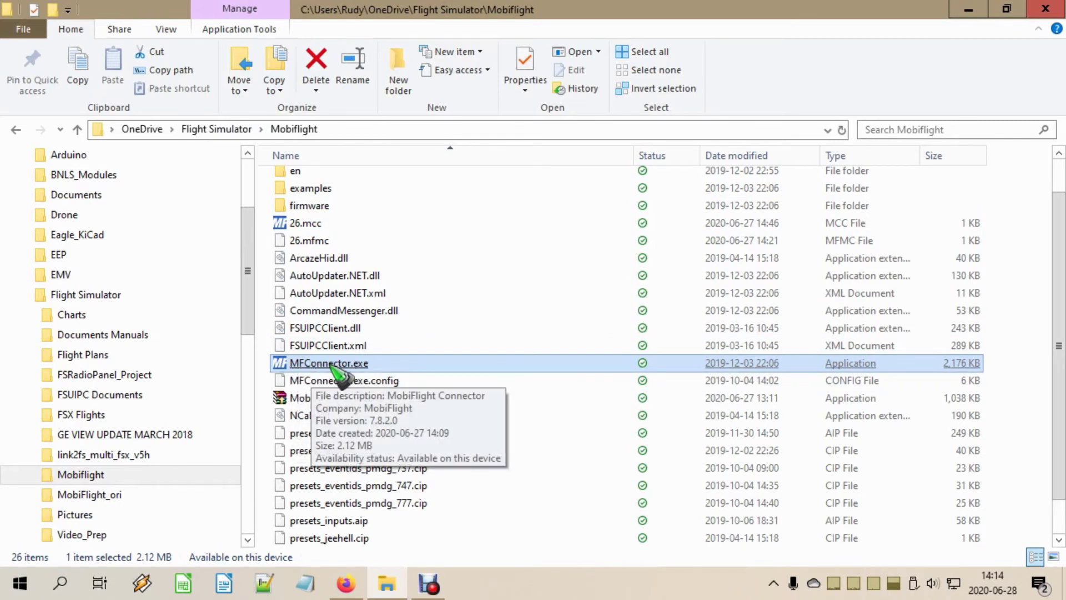
Minimize the Mobiflight folder window to reveal MobiFlight Connector with 26.mcc loaded
click(969, 12)
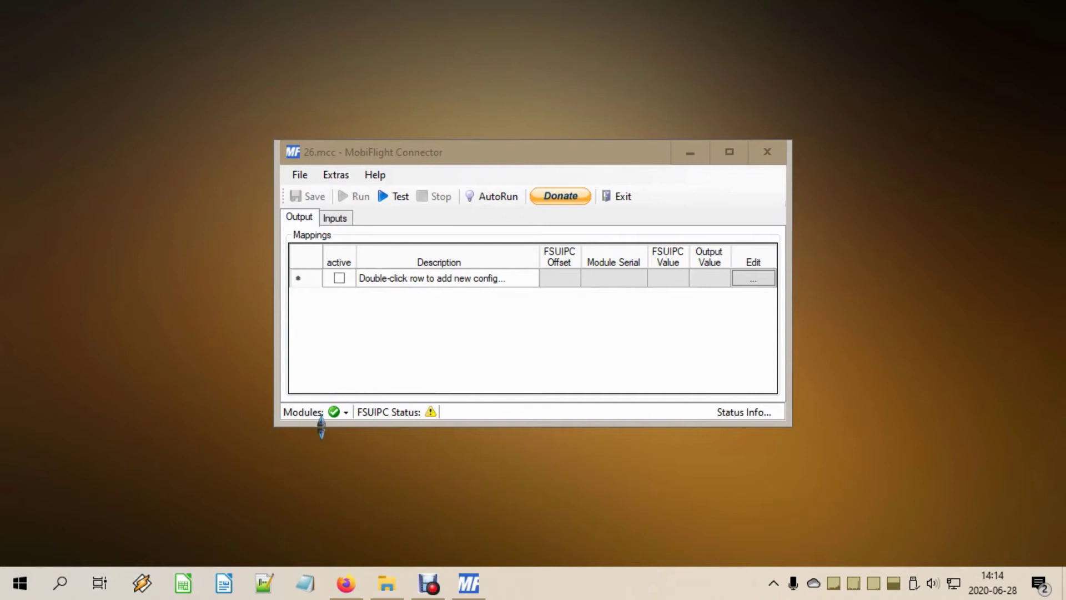
click(383, 363)
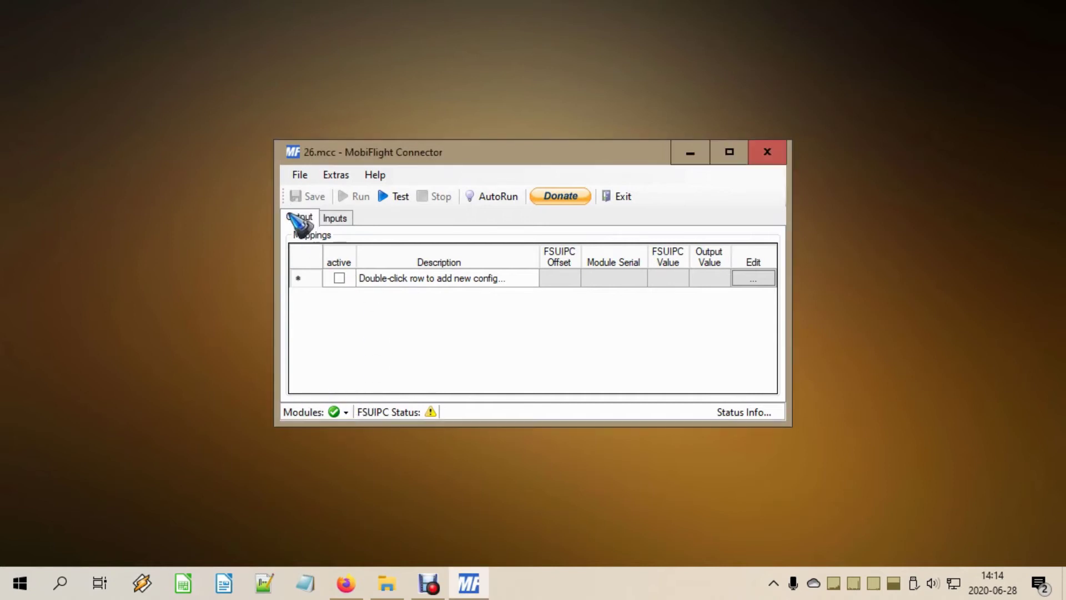
click(336, 218)
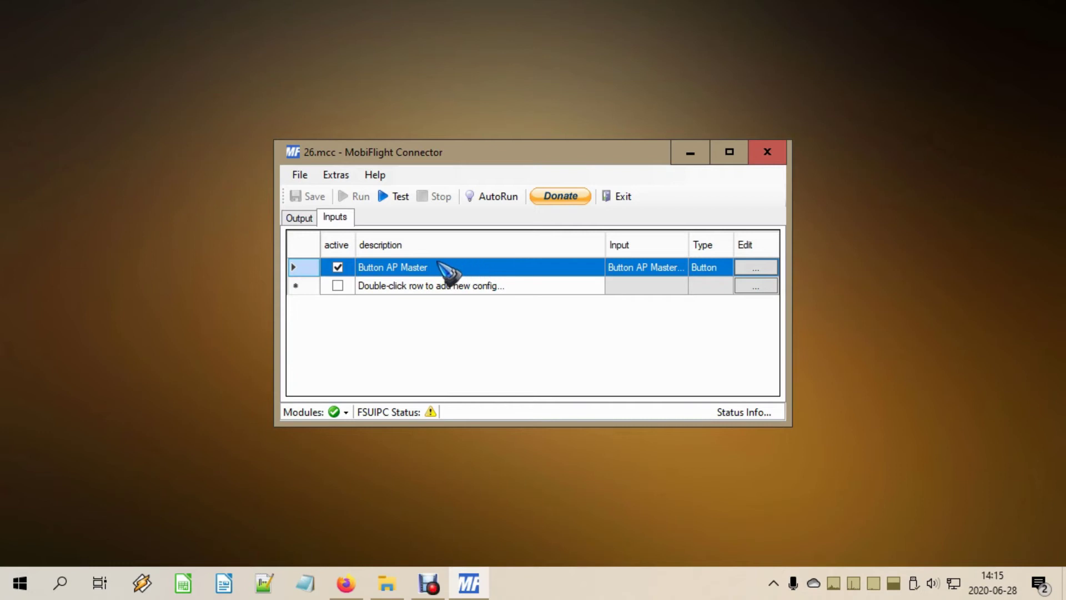
click(294, 218)
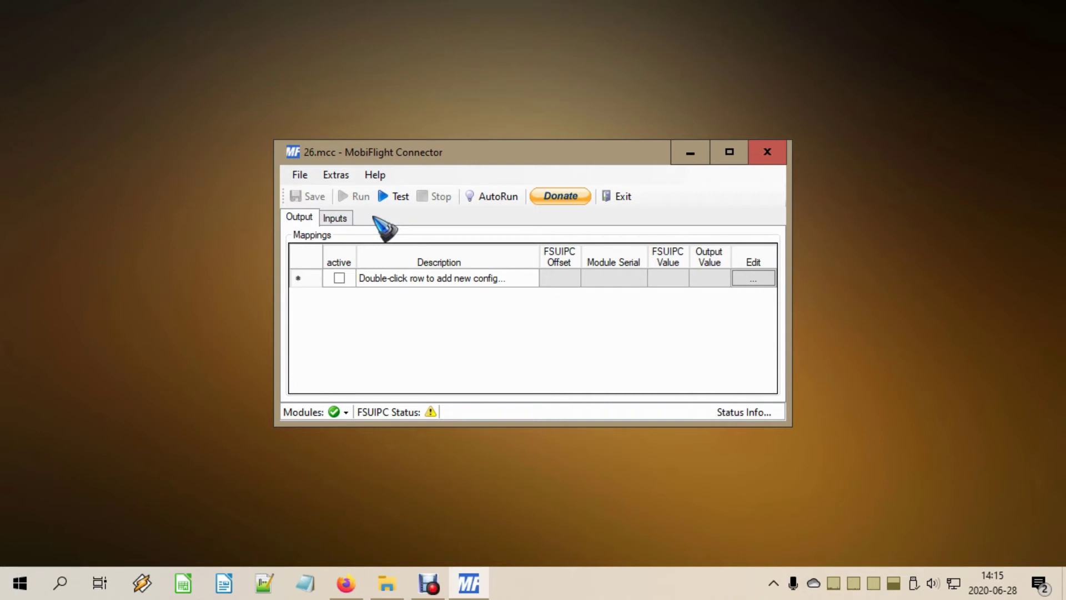
In Settings' MobiFlight Modules tab, expand the MobiFlight Mega to show its Button AP Master device
click(335, 176)
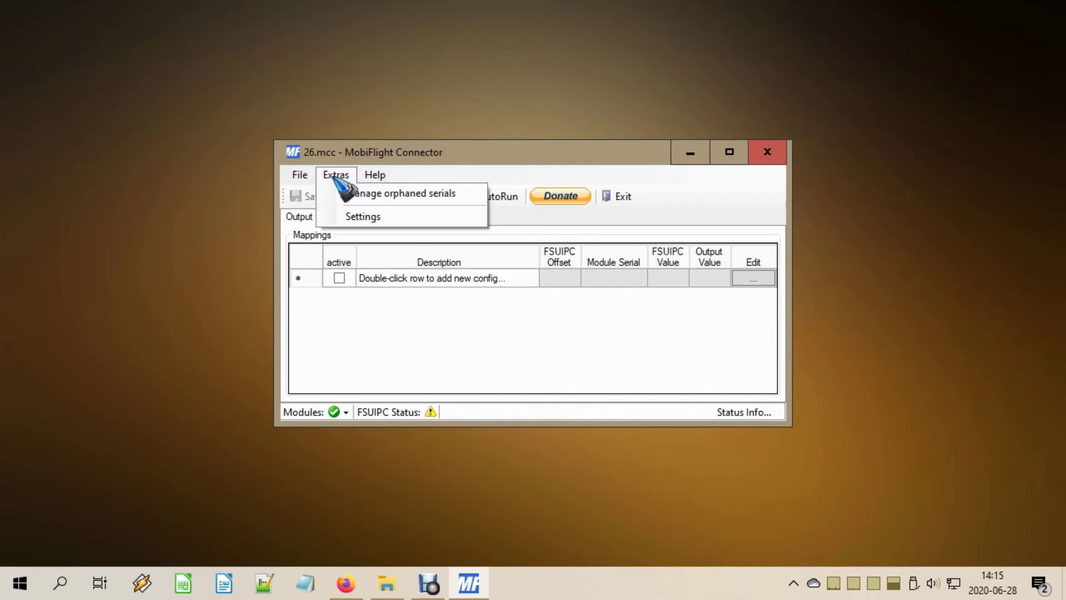
click(364, 216)
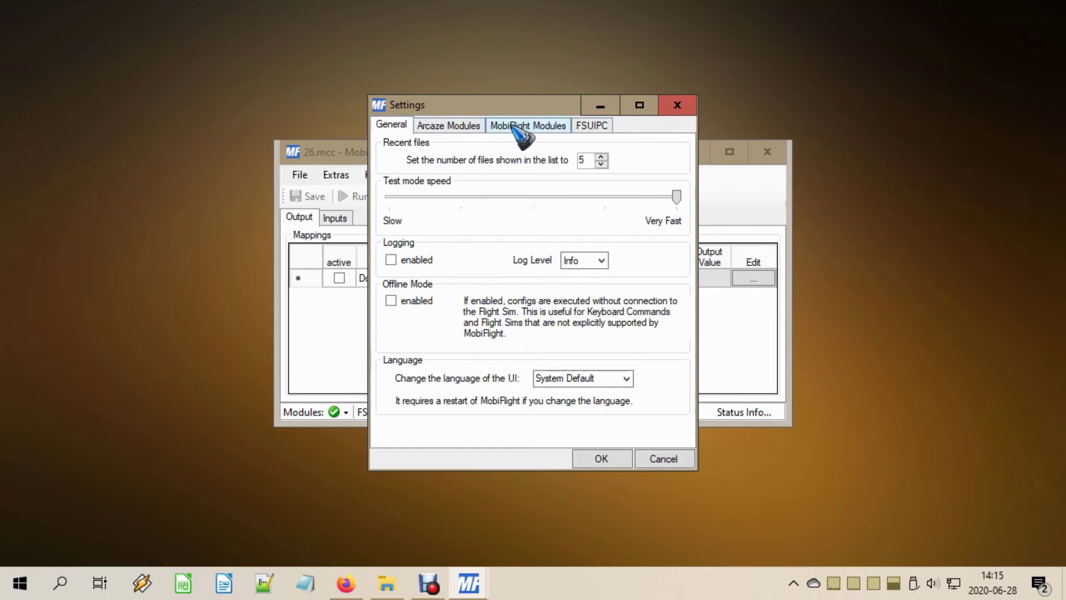
click(538, 125)
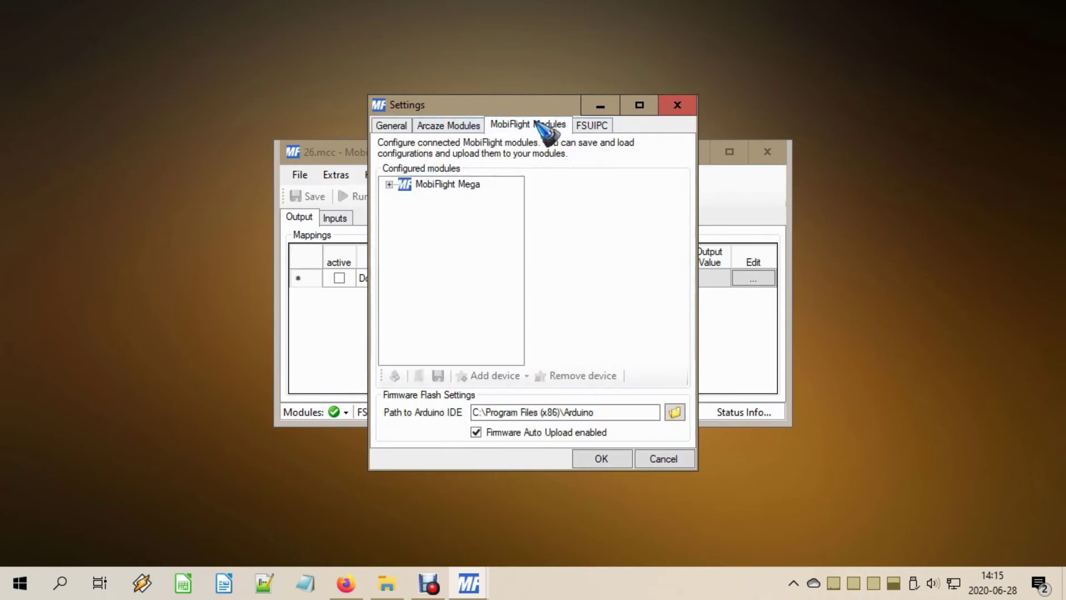
click(441, 184)
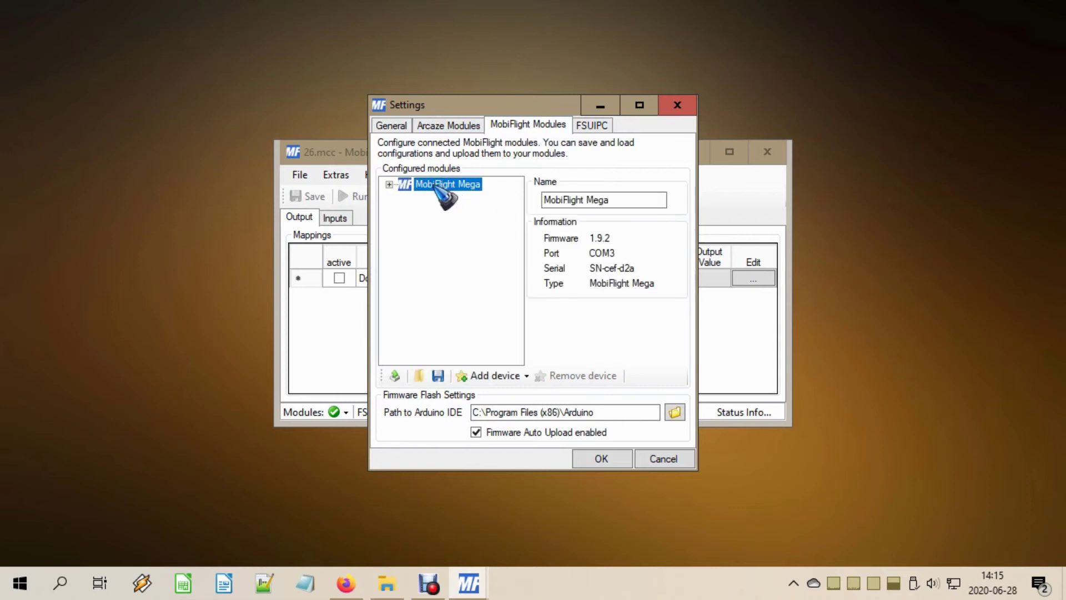
click(390, 185)
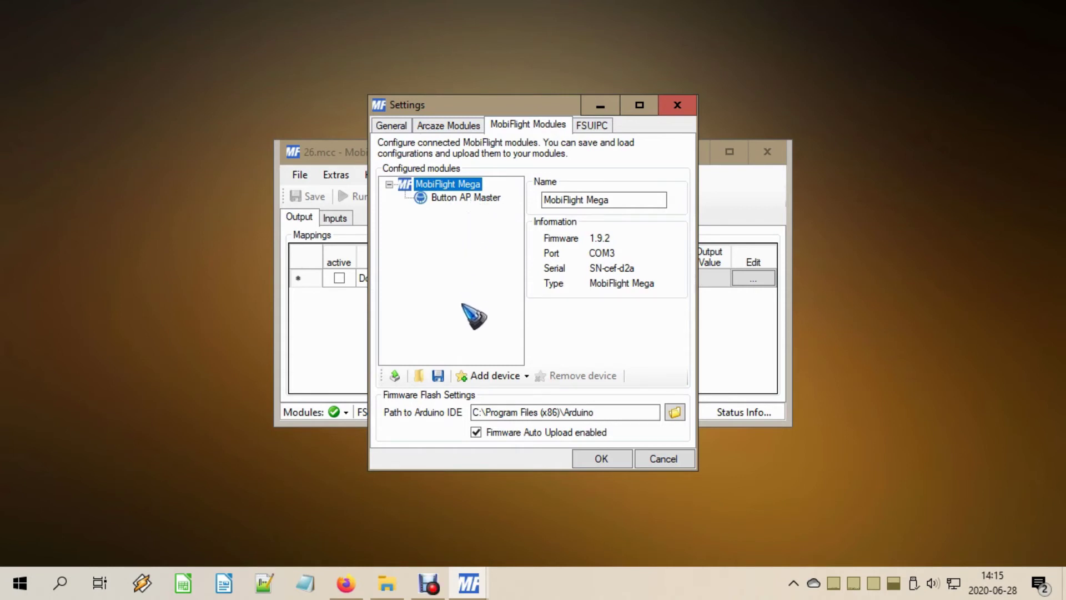
Add an LED / Output device to the MobiFlight Mega on pin 49
click(496, 378)
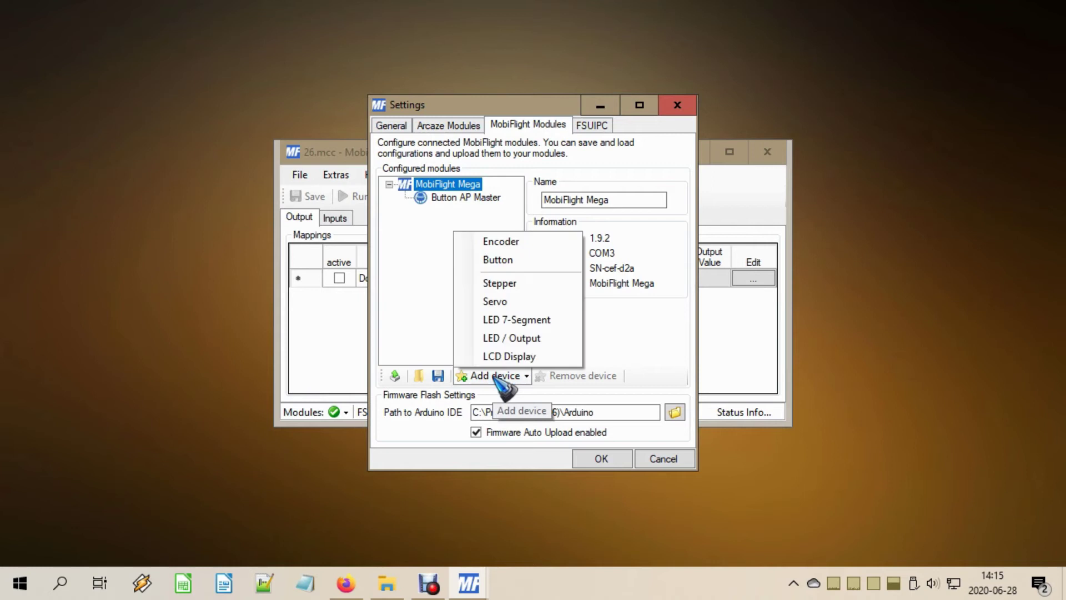
click(540, 340)
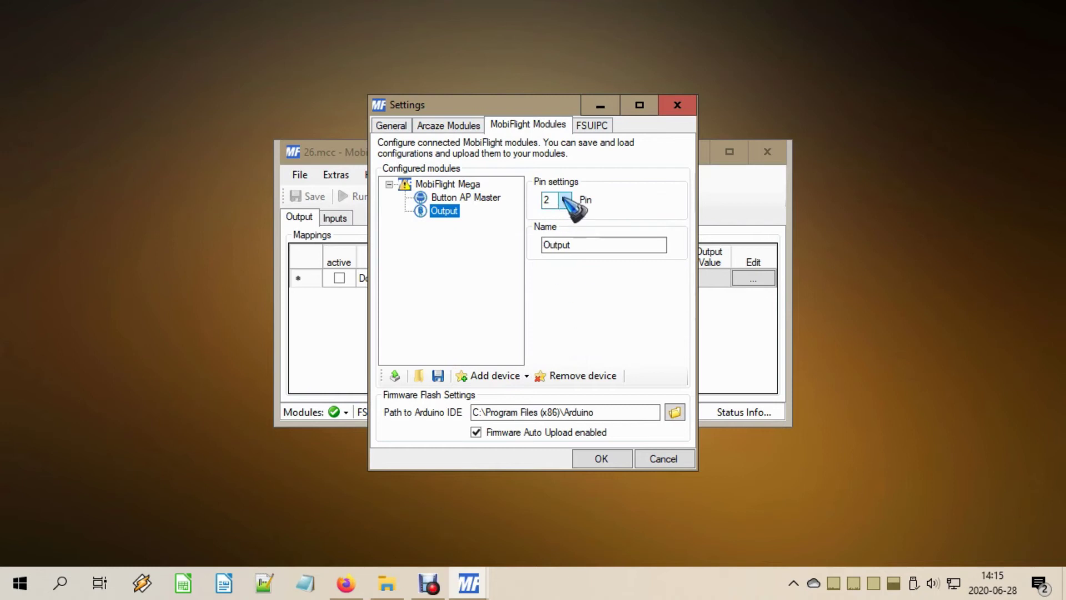
click(564, 200)
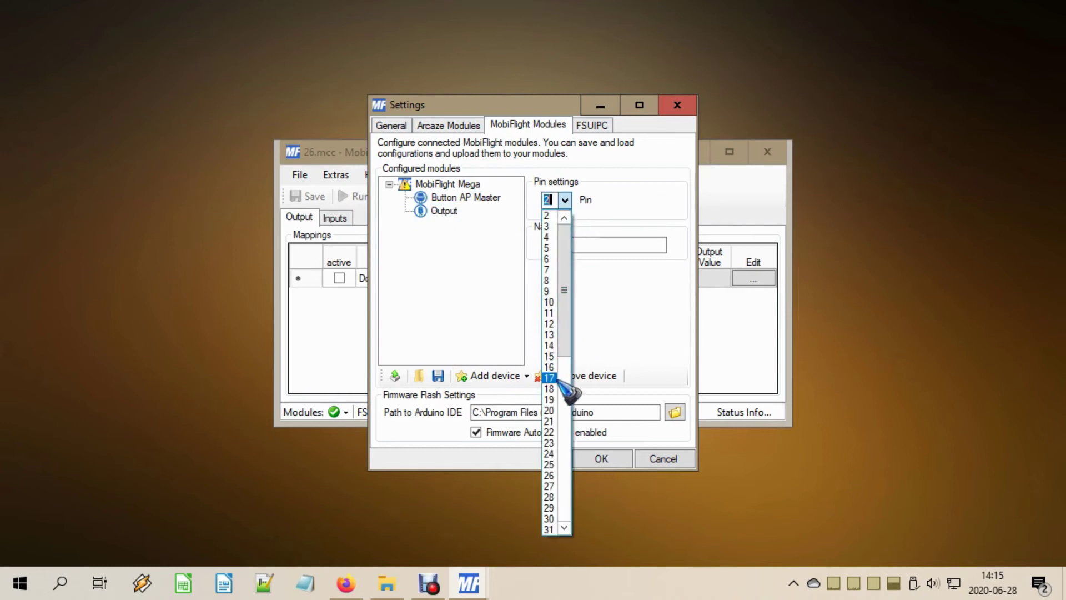
scroll(551, 429, down, 1)
scroll(565, 356, down, 6)
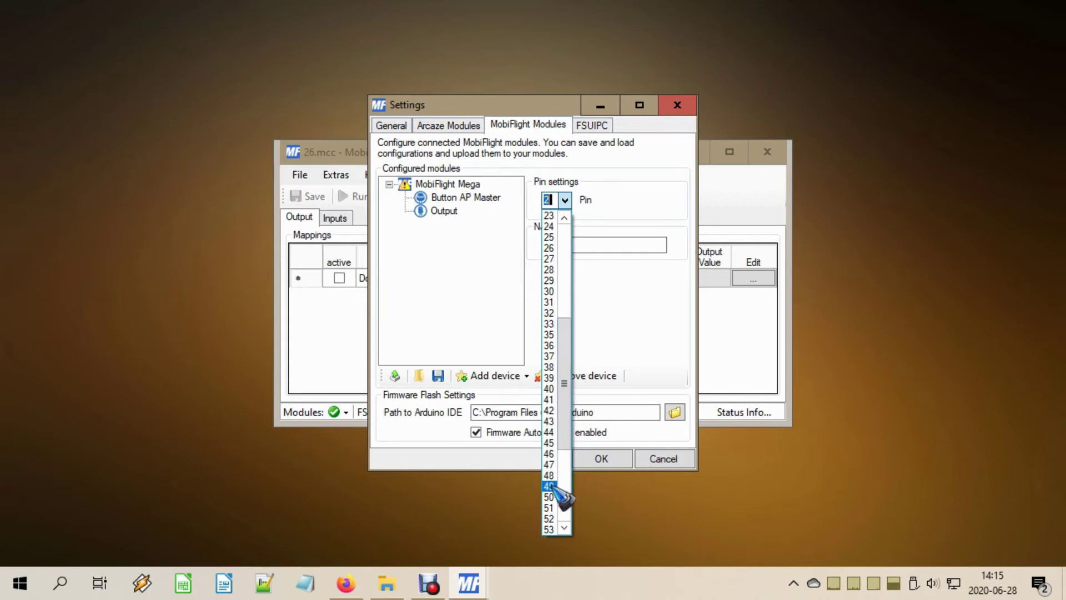
click(550, 486)
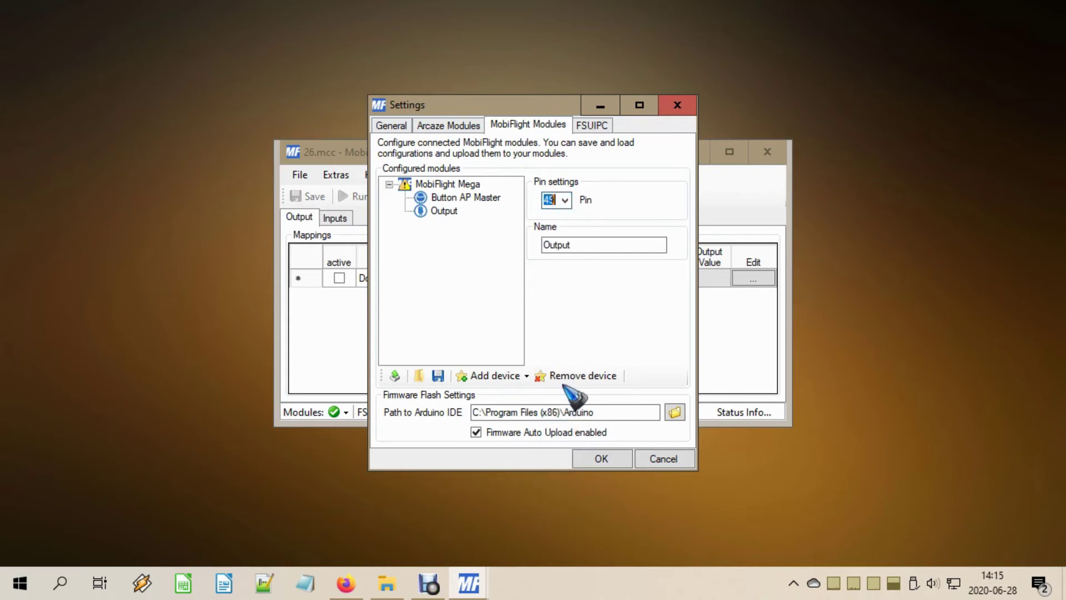
Rename the new output device to 'LED AP Master'
click(588, 246)
key(BackSpace)
key(BackSpace)
key(BackSpace)
key(BackSpace)
key(BackSpace)
key(BackSpace)
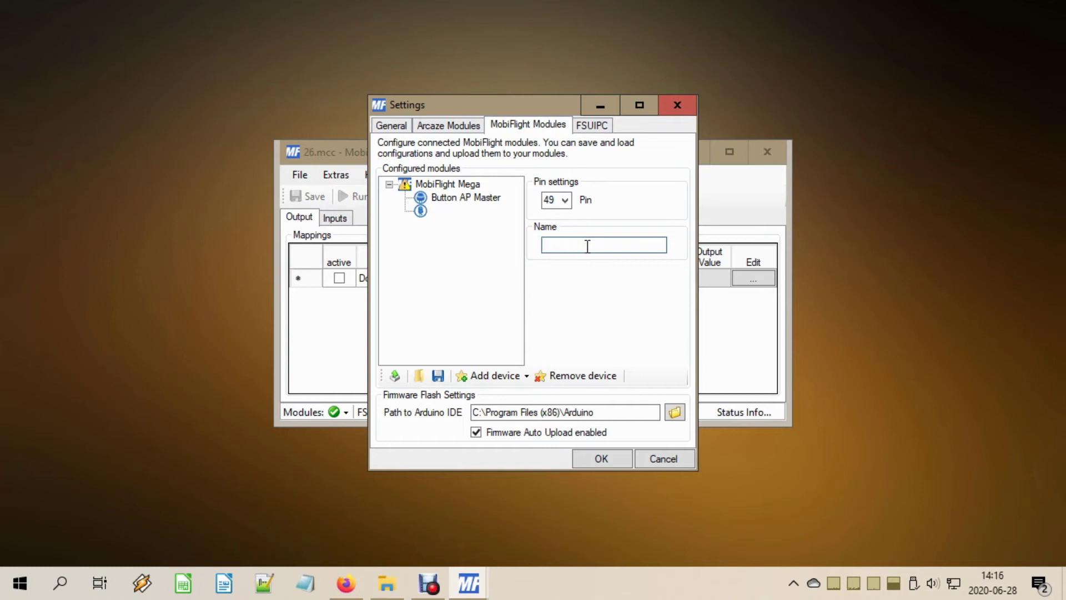
text(LED AP MAS)
key(BackSpace)
text(s)
key(BackSpace)
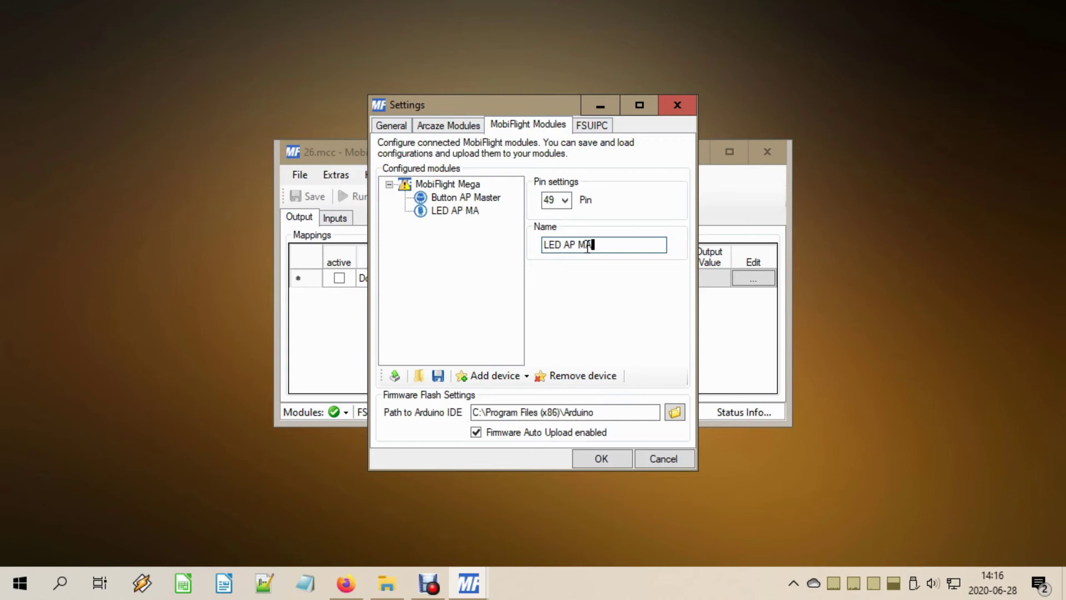
text(astre)
key(Left)
key(Left)
key(BackSpace)
key(BackSpace)
key(BackSpace)
key(BackSpace)
key(BackSpace)
key(BackSpace)
text(aster)
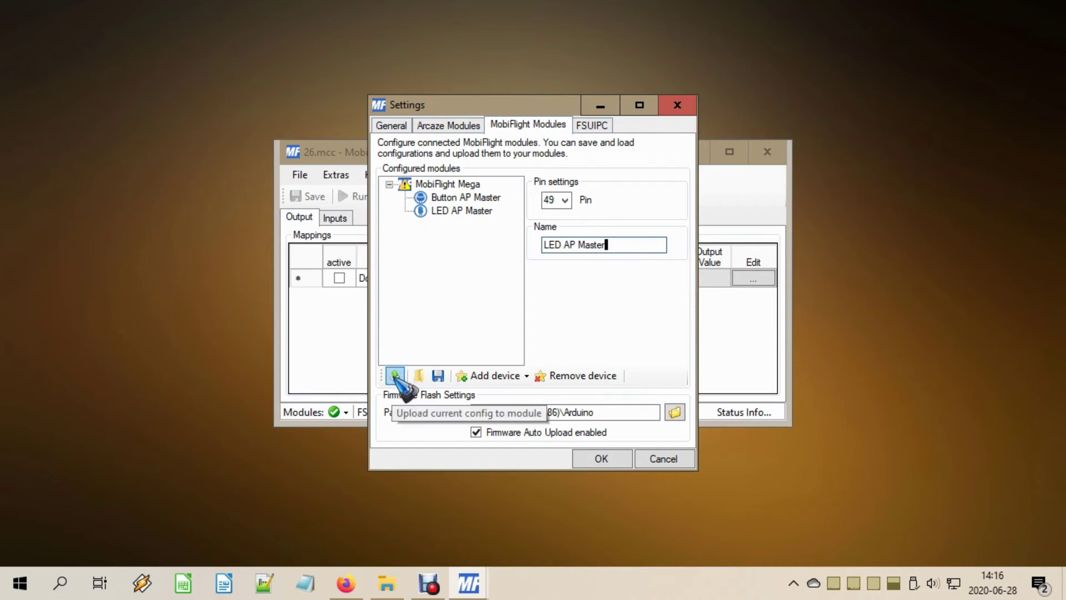
Upload the MobiFlight Mega configuration with LED AP Master to the board and acknowledge completion
click(395, 376)
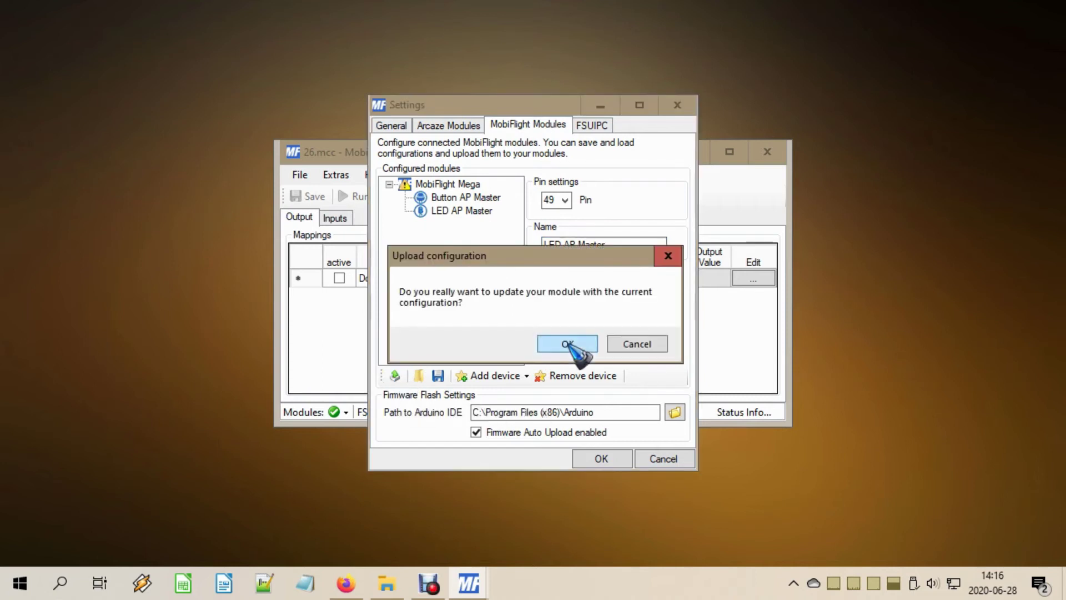
click(567, 344)
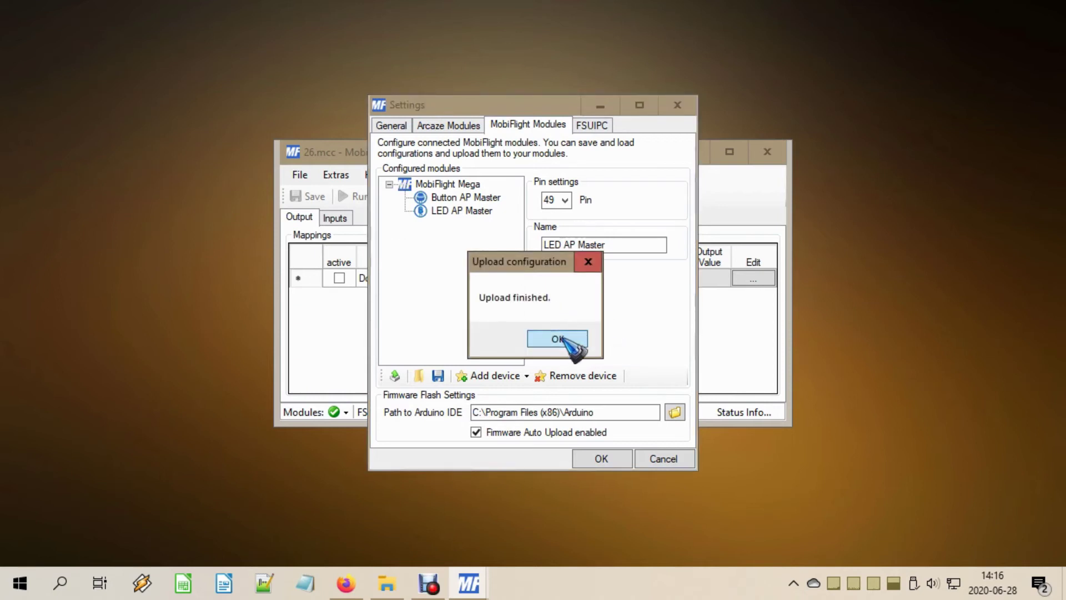
click(564, 338)
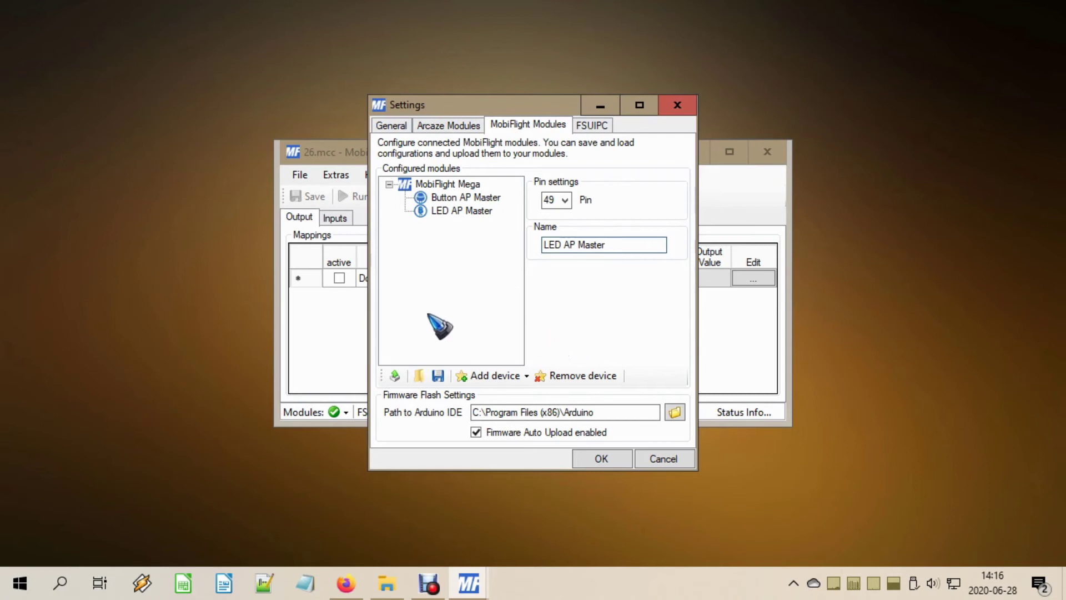
Save the module configuration as 27.mfmc in the MobiFlight folder
click(438, 376)
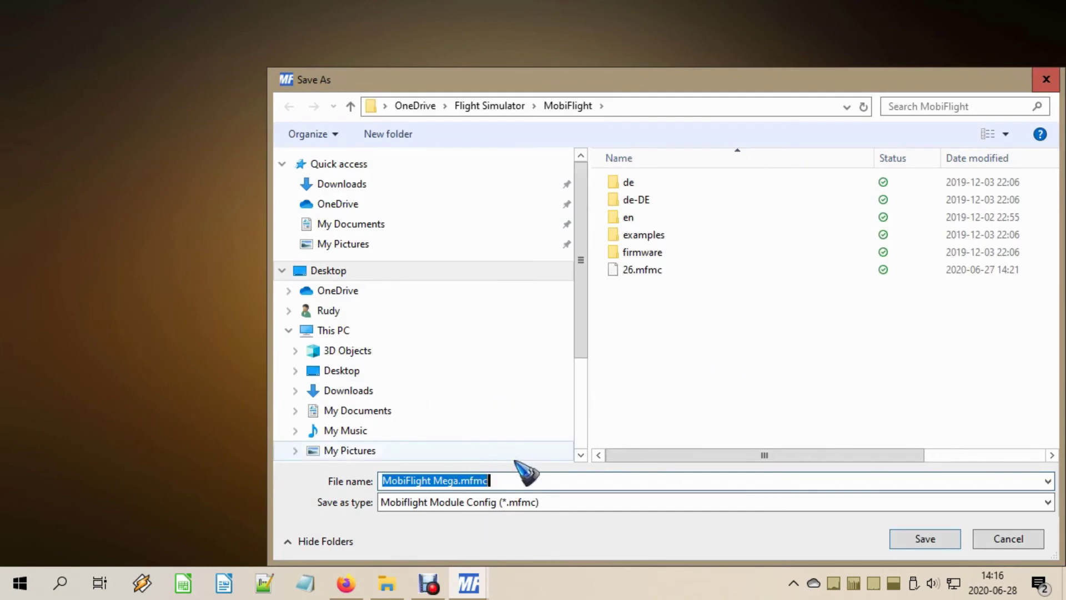
text(27)
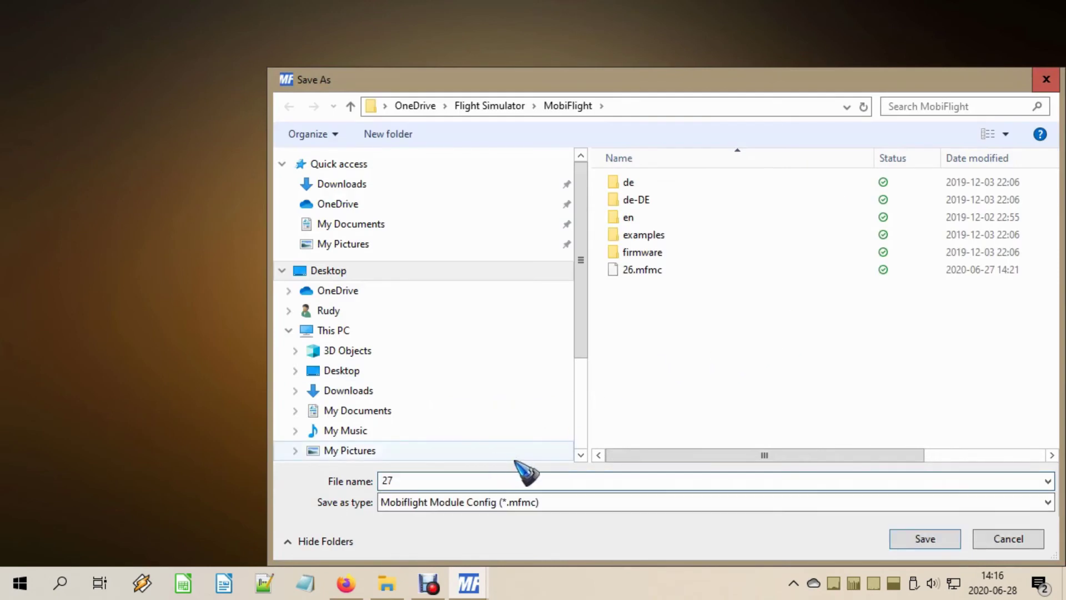
click(923, 536)
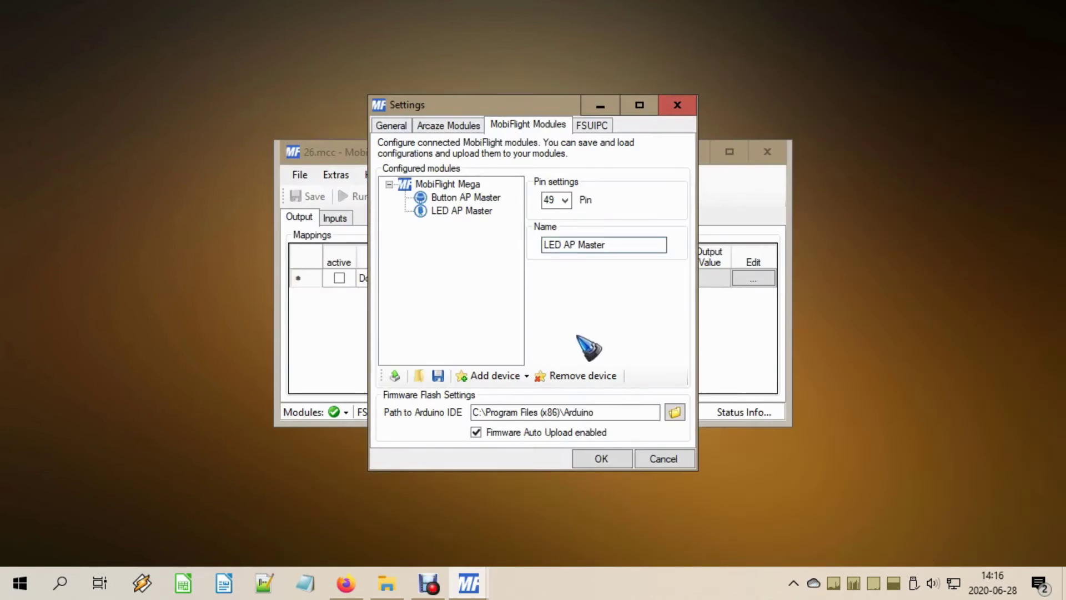
Close Settings and create an active output mapping described as 'LED AP Master'
click(606, 459)
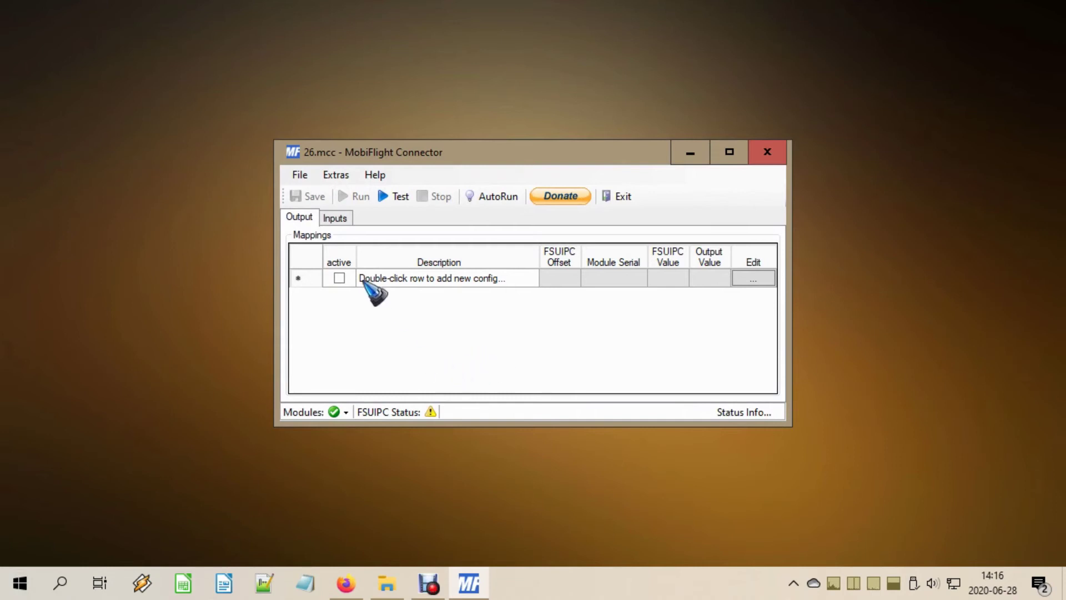
double_click(418, 280)
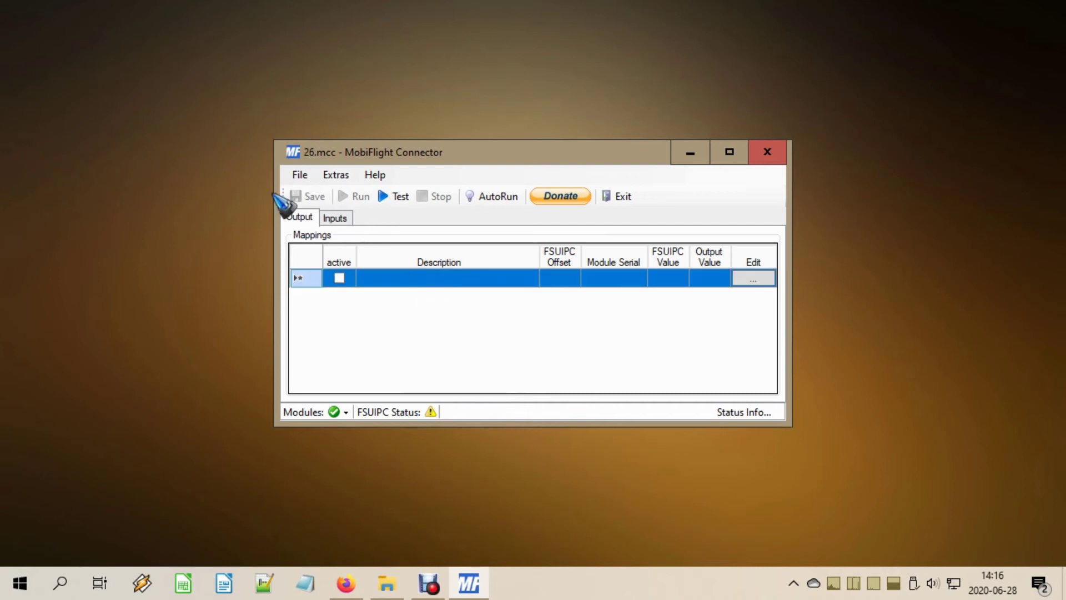
click(401, 278)
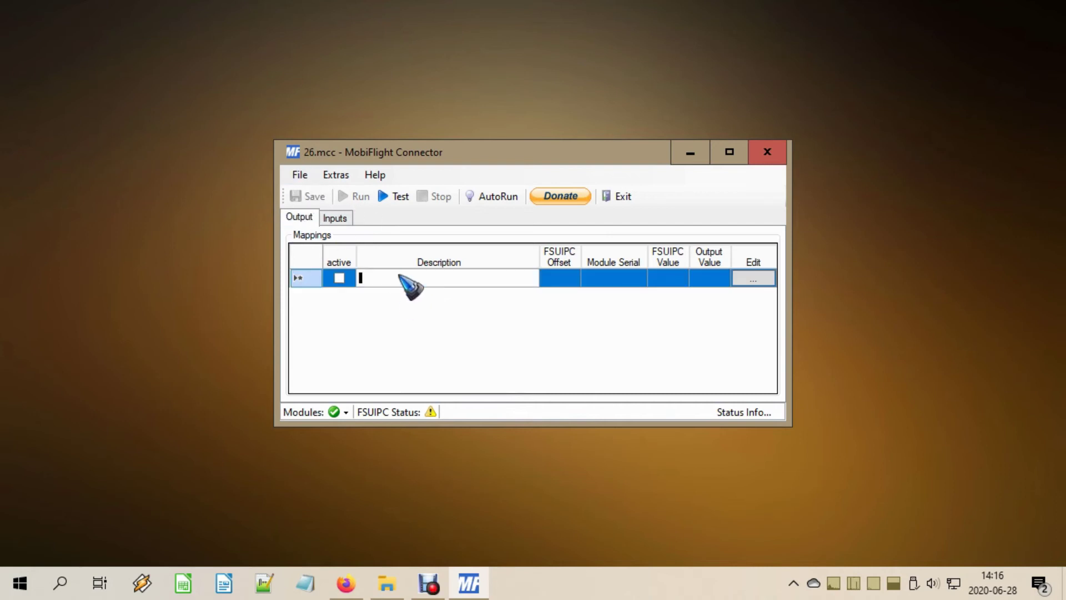
text(LED AP Master)
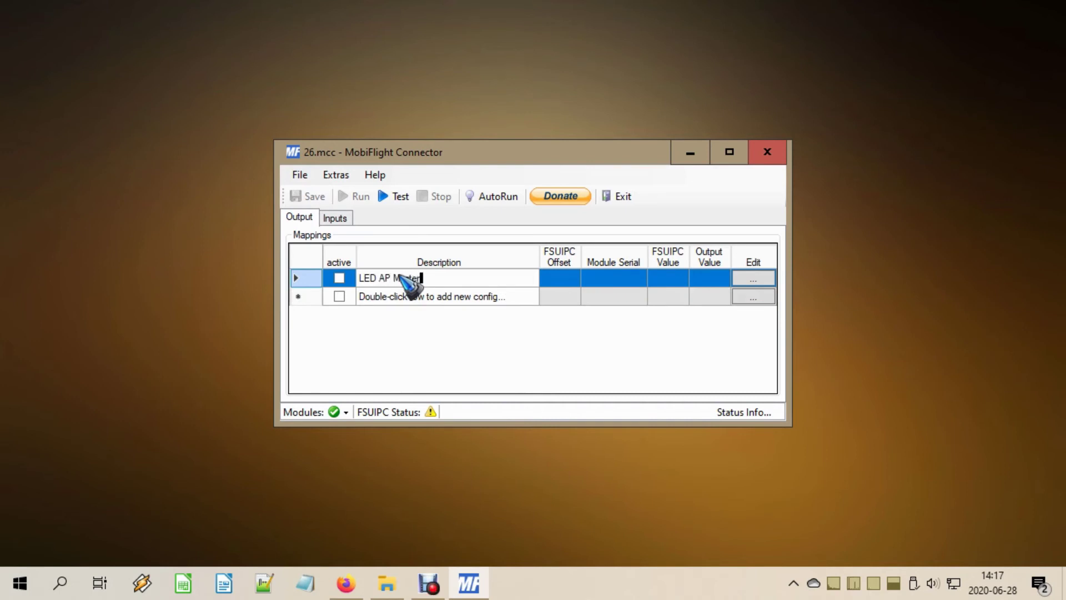
click(340, 279)
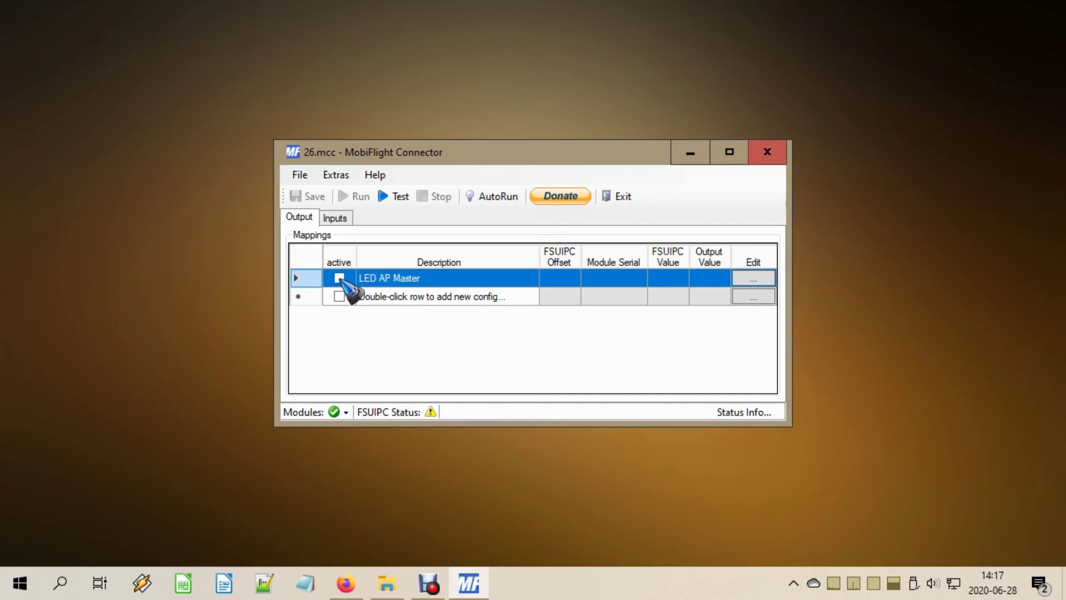
Load the 'Autopilot - AP Master Switch' preset (0x07BC, Int, 4 bytes) and disable Transform
click(754, 280)
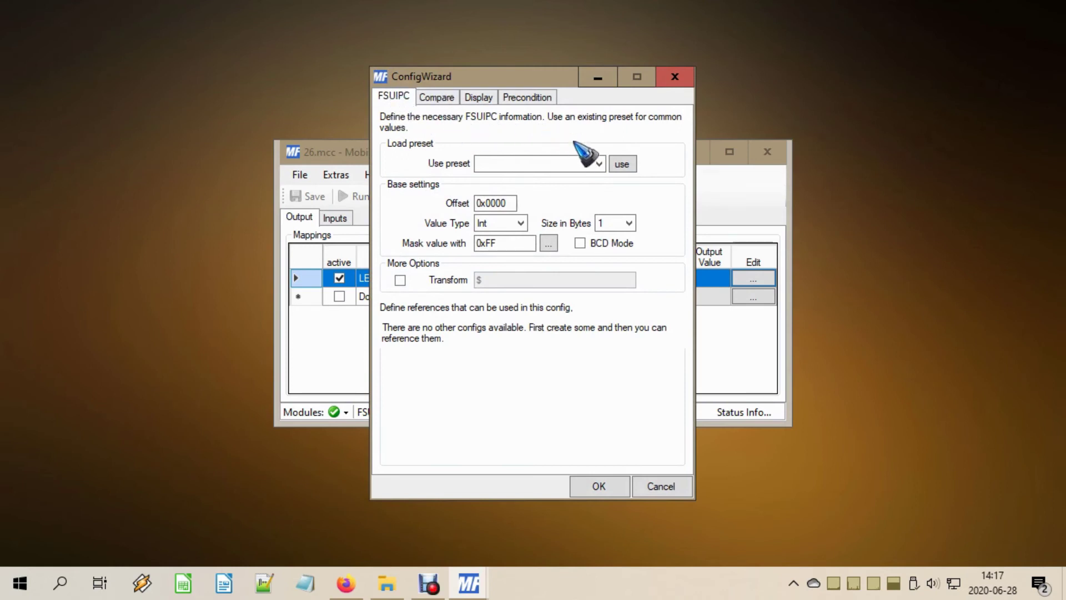
click(599, 164)
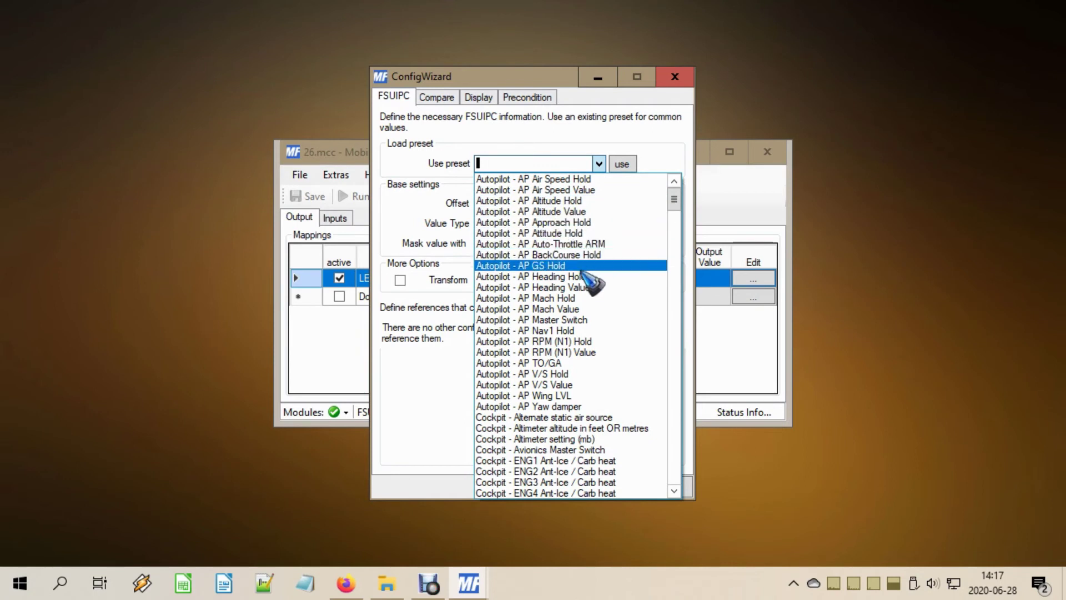
click(586, 321)
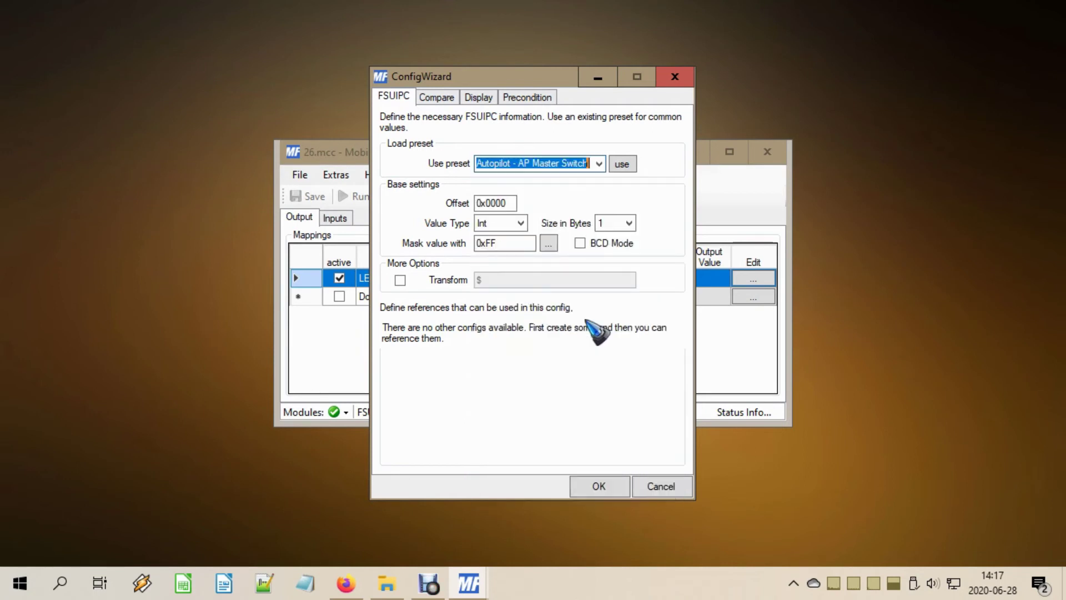
click(622, 164)
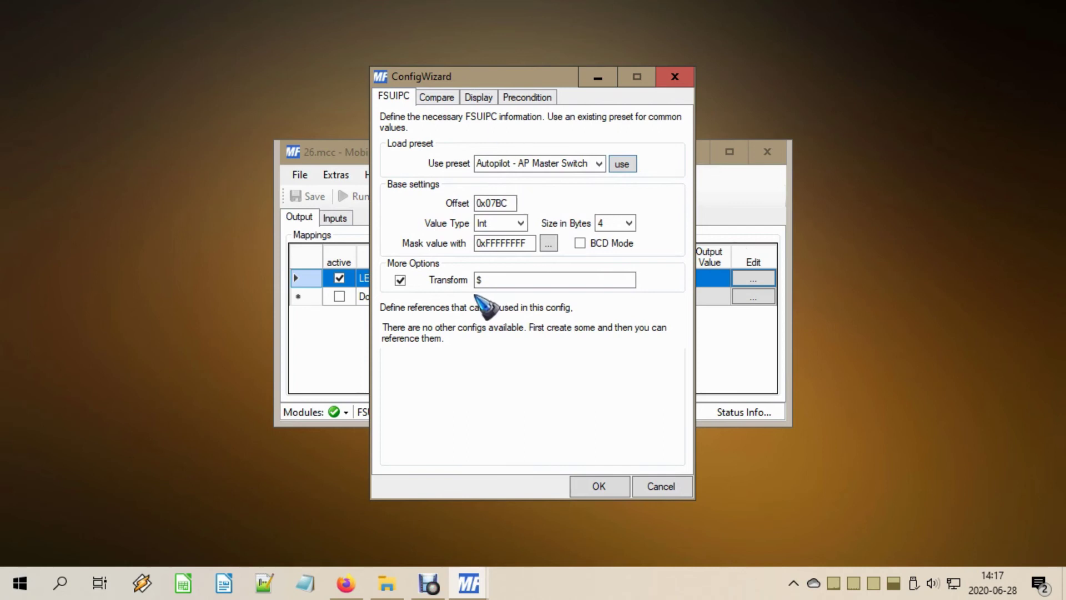
click(400, 281)
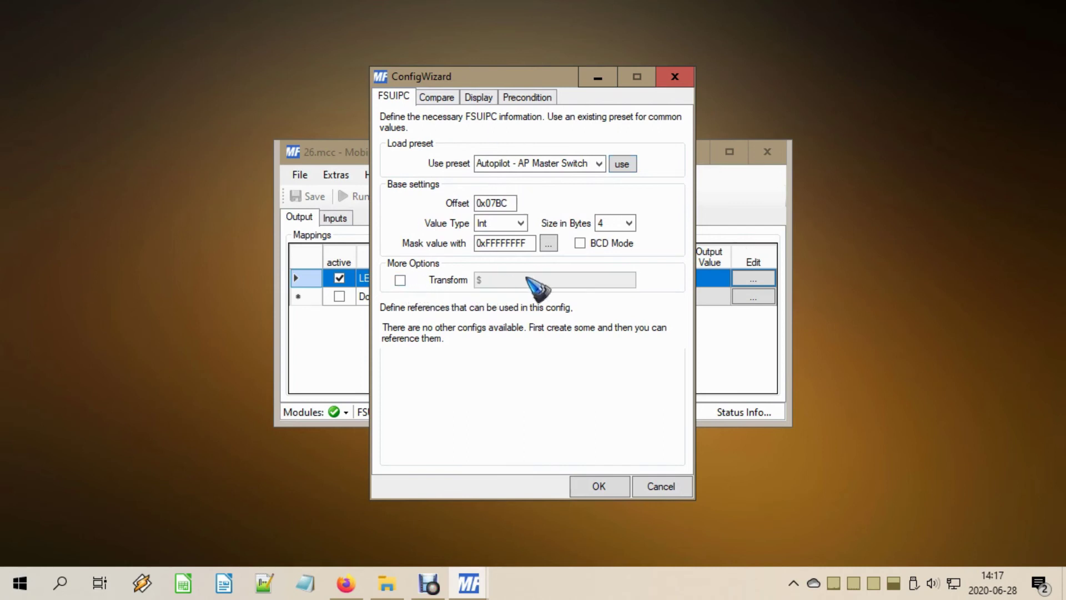
Output to the MobiFlight Mega as type Pin using the LED AP Master device
click(479, 98)
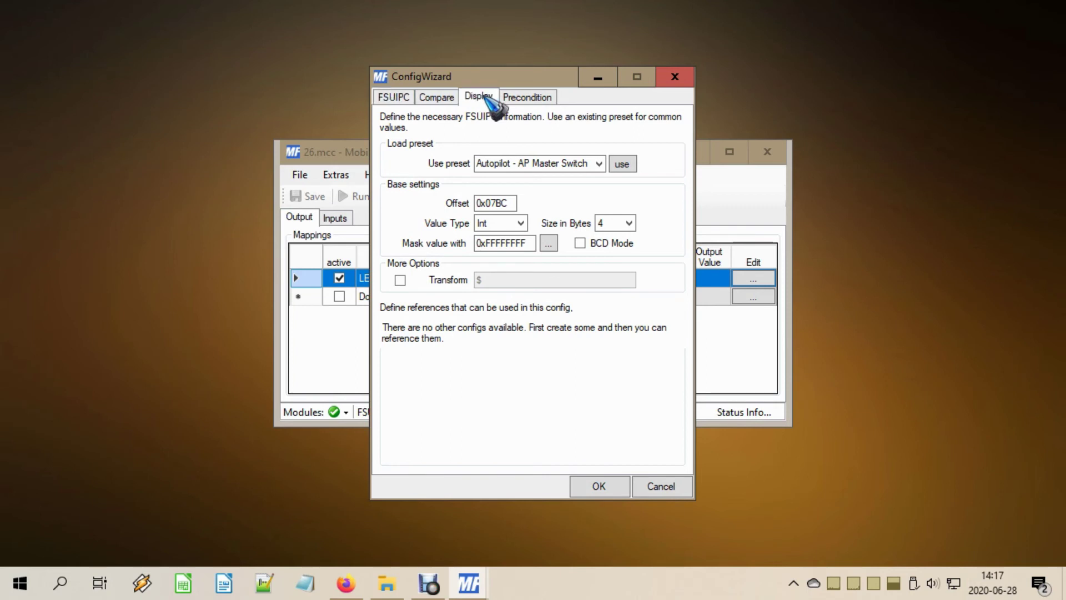
click(512, 164)
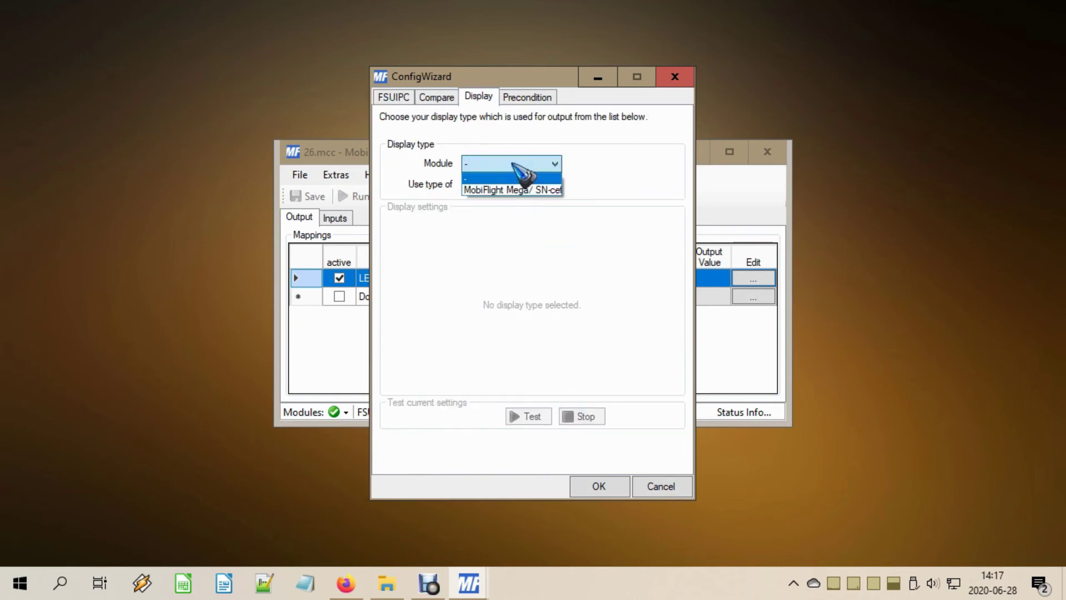
click(517, 187)
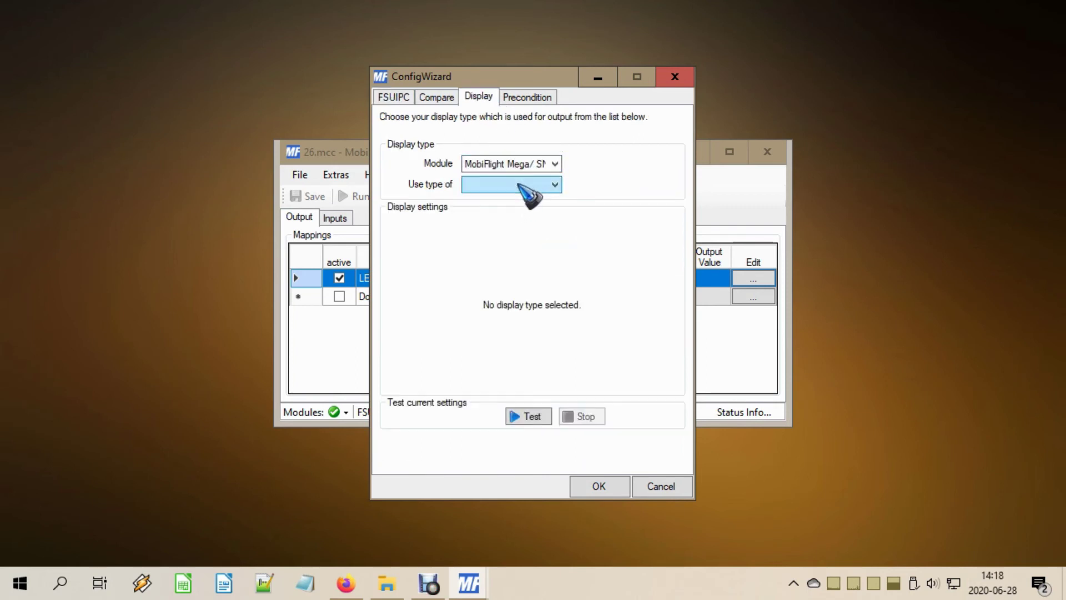
click(521, 186)
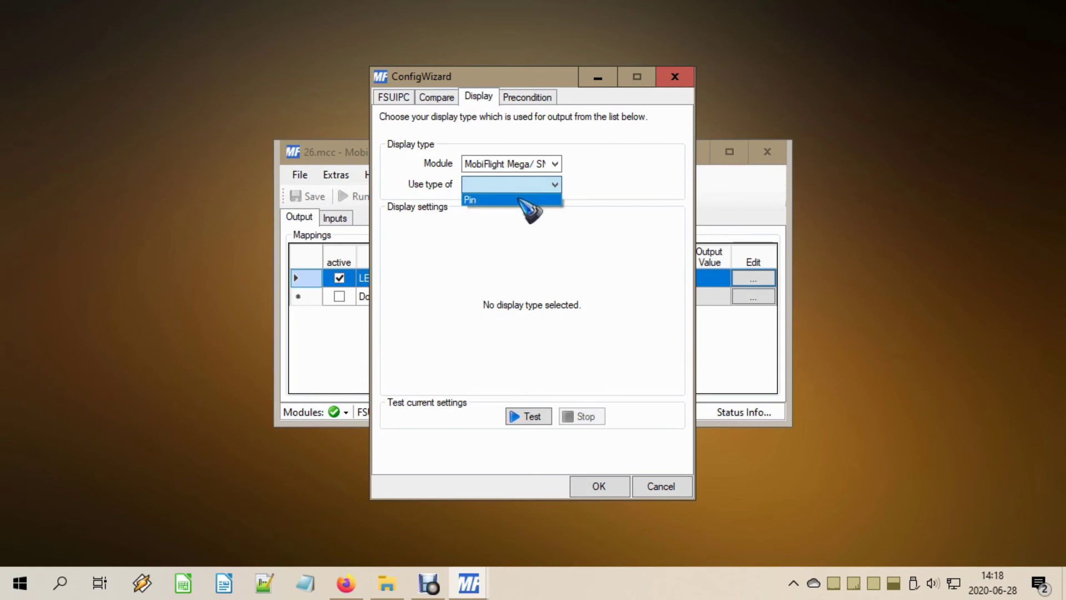
click(522, 200)
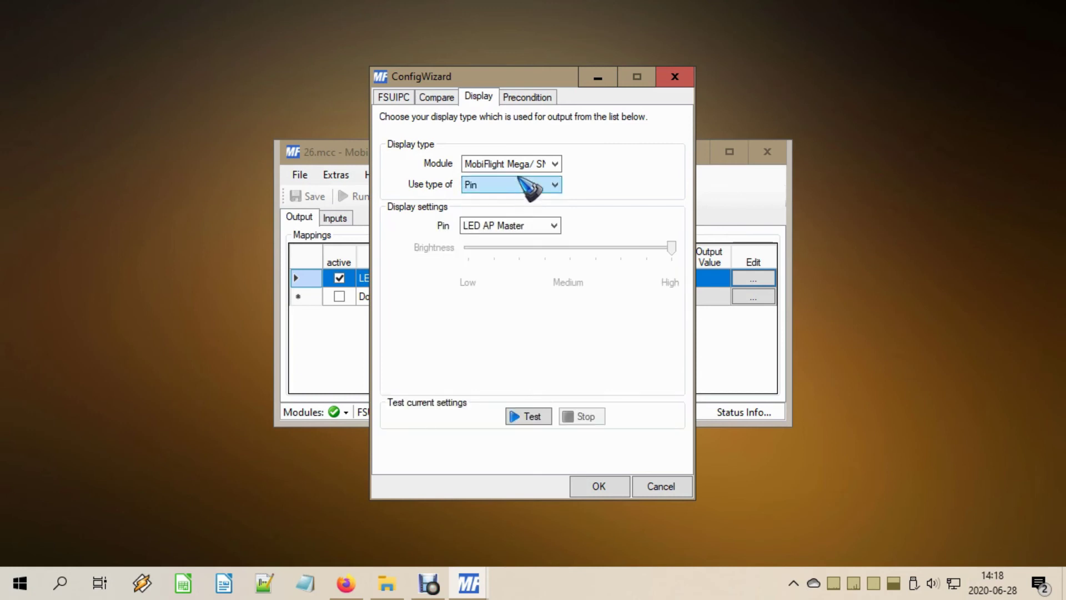
click(529, 225)
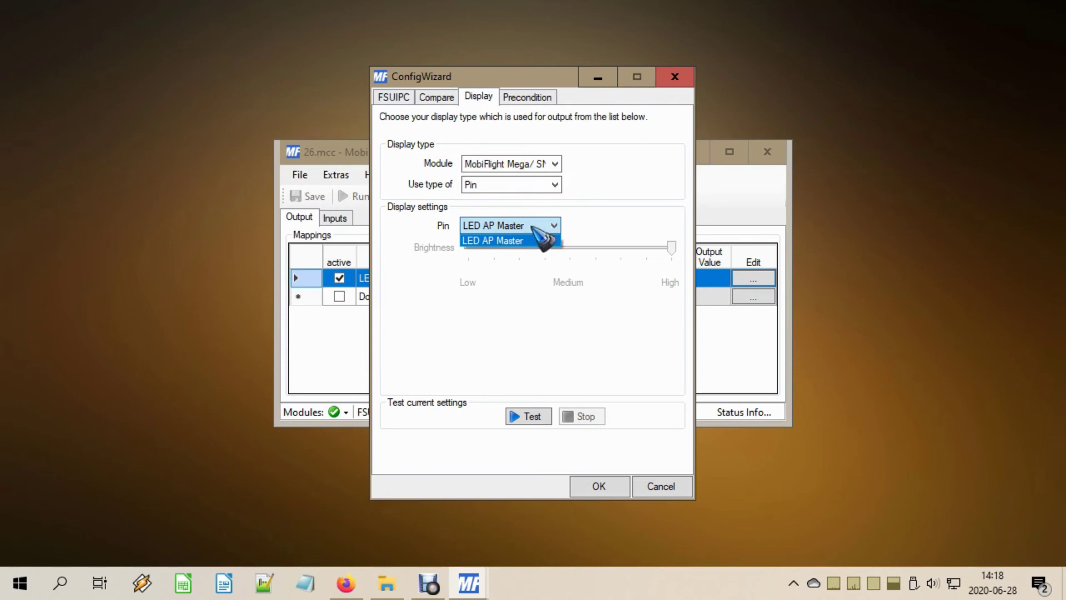
click(534, 231)
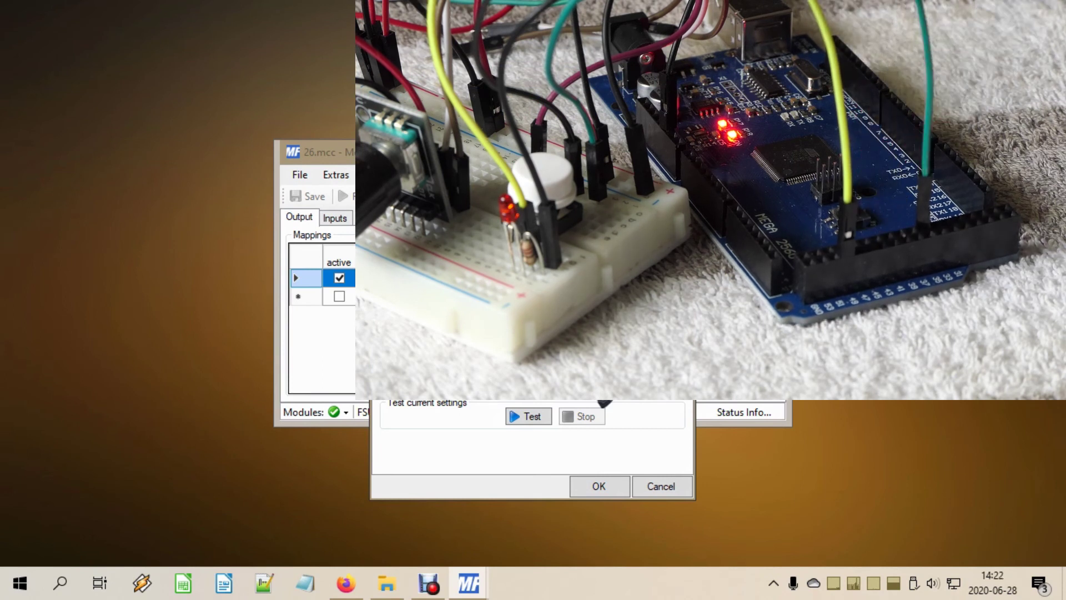
Test that the LED AP Master lights, stop the test, and accept the mapping
click(530, 416)
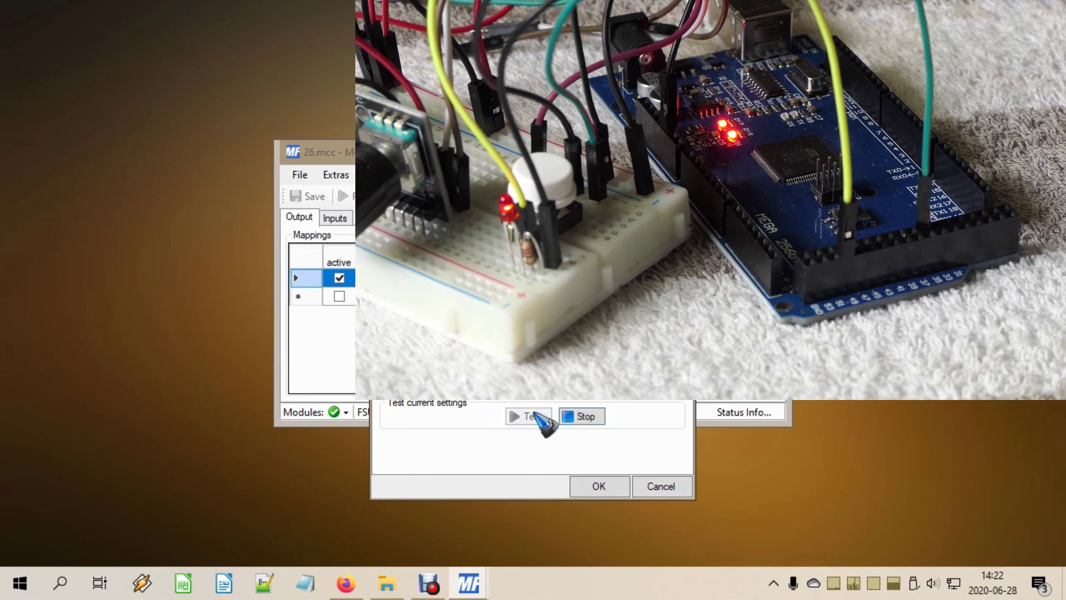
click(584, 420)
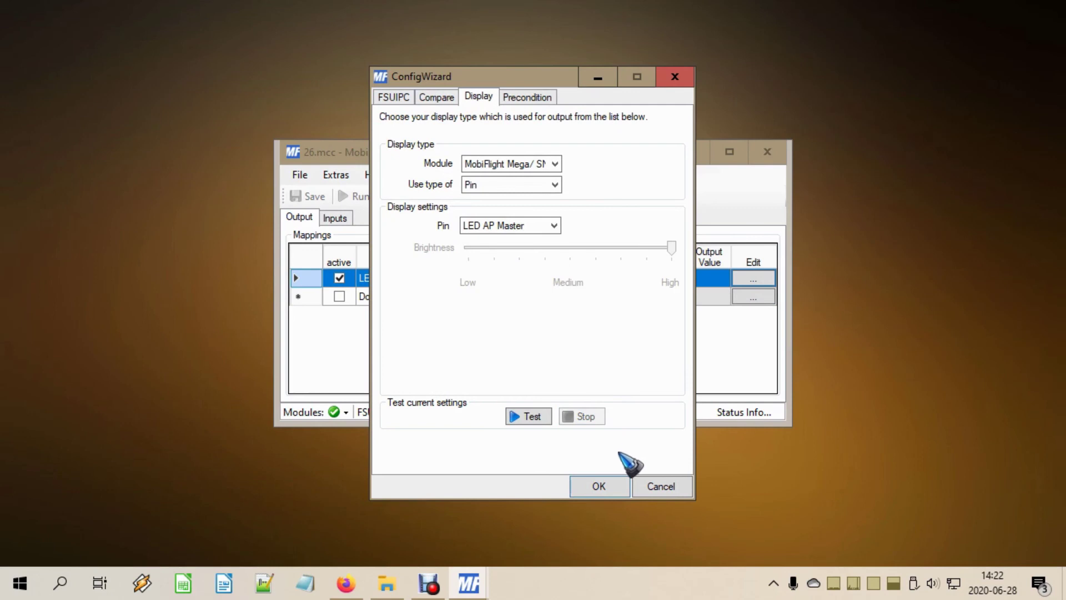
click(599, 486)
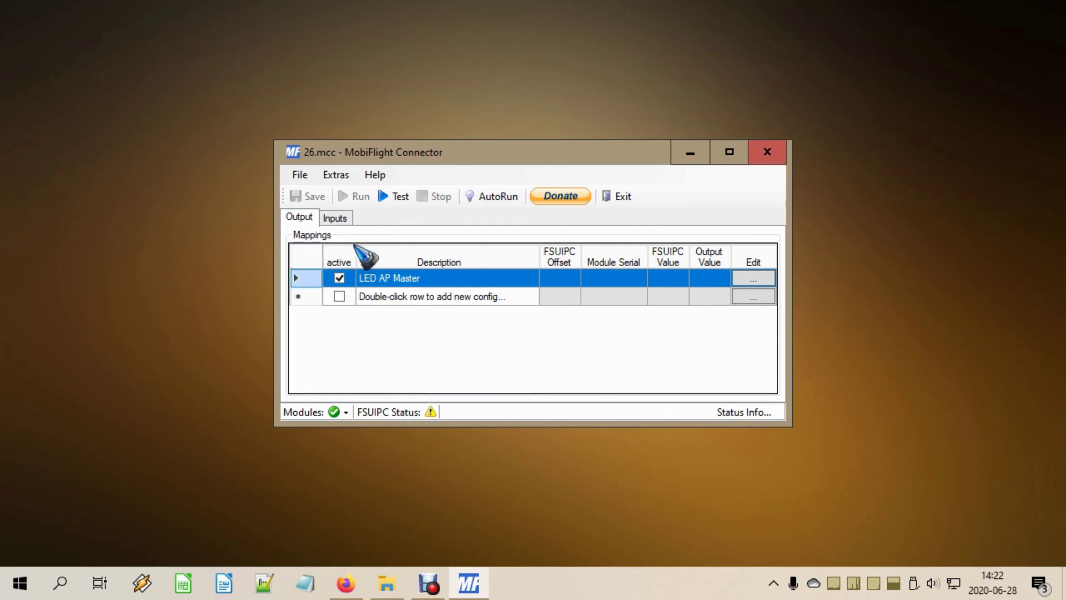
Save the configuration under the new name 27.mcc in the MobiFlight folder
click(300, 175)
click(332, 234)
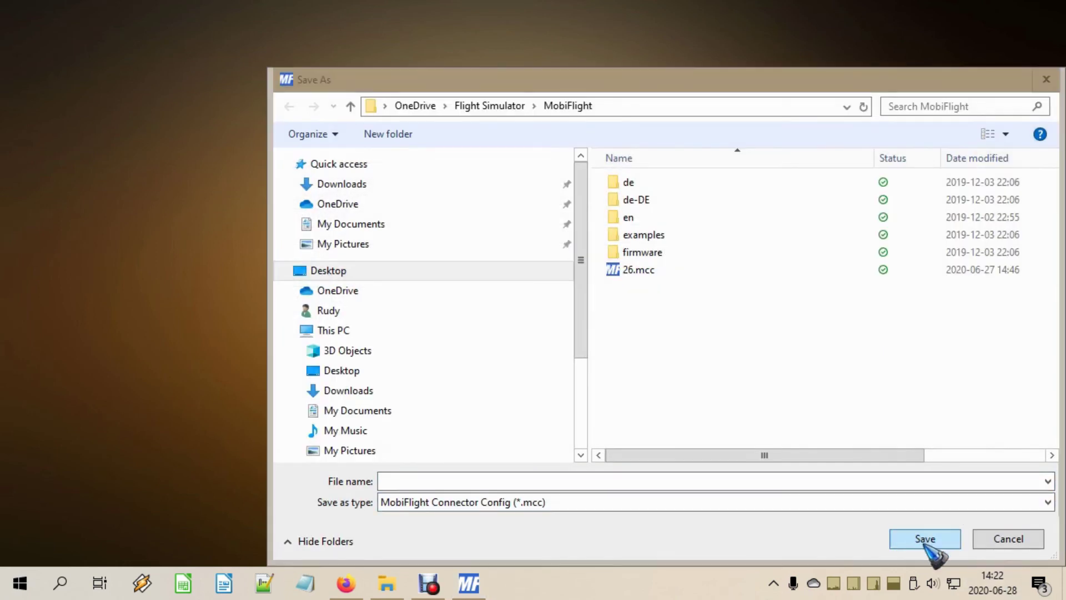
text(27)
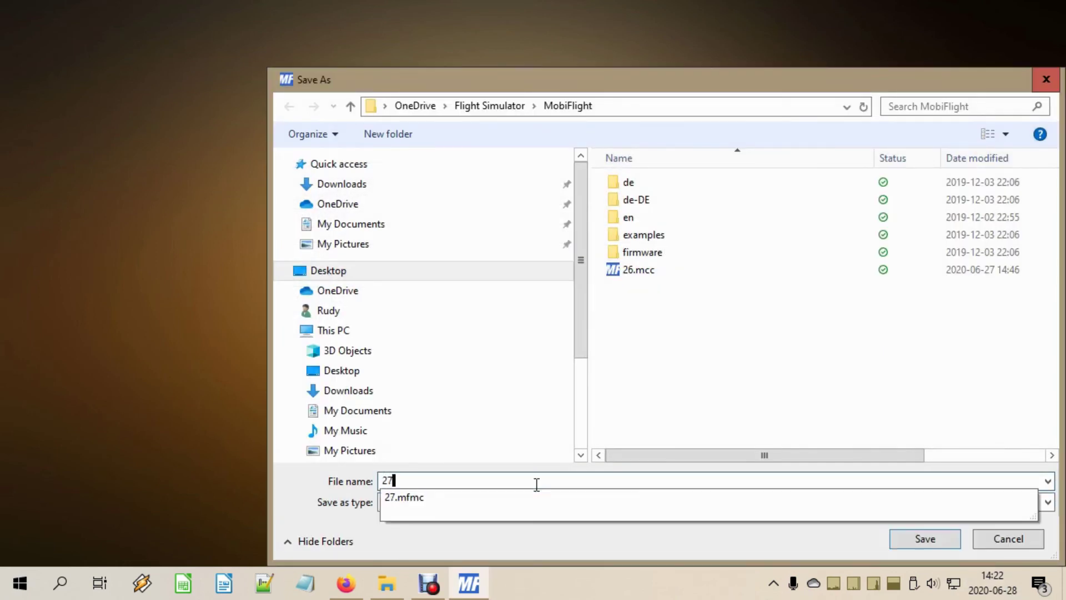
click(926, 540)
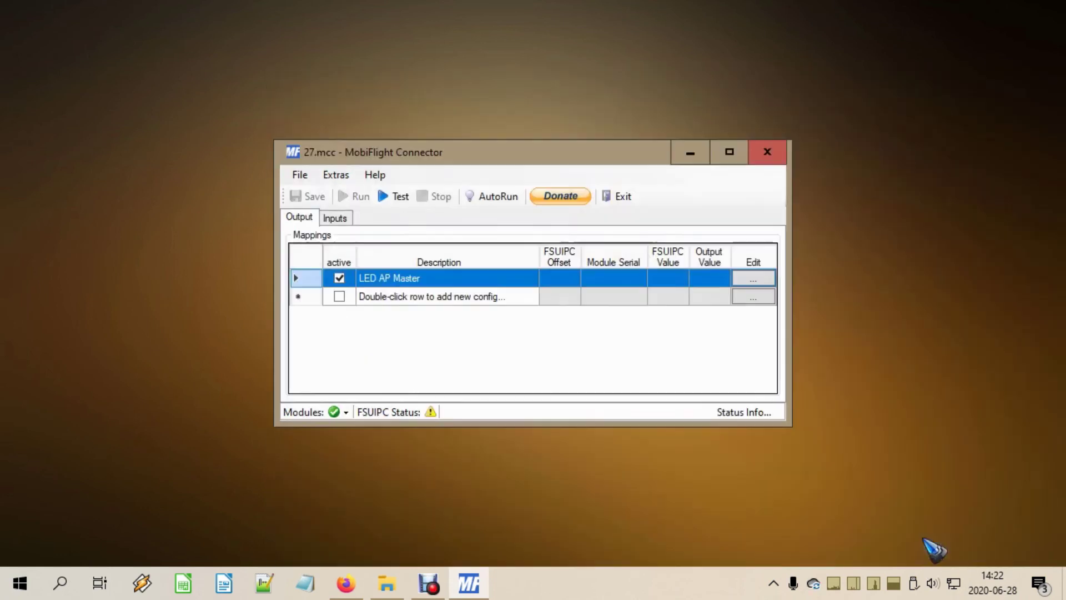
click(464, 338)
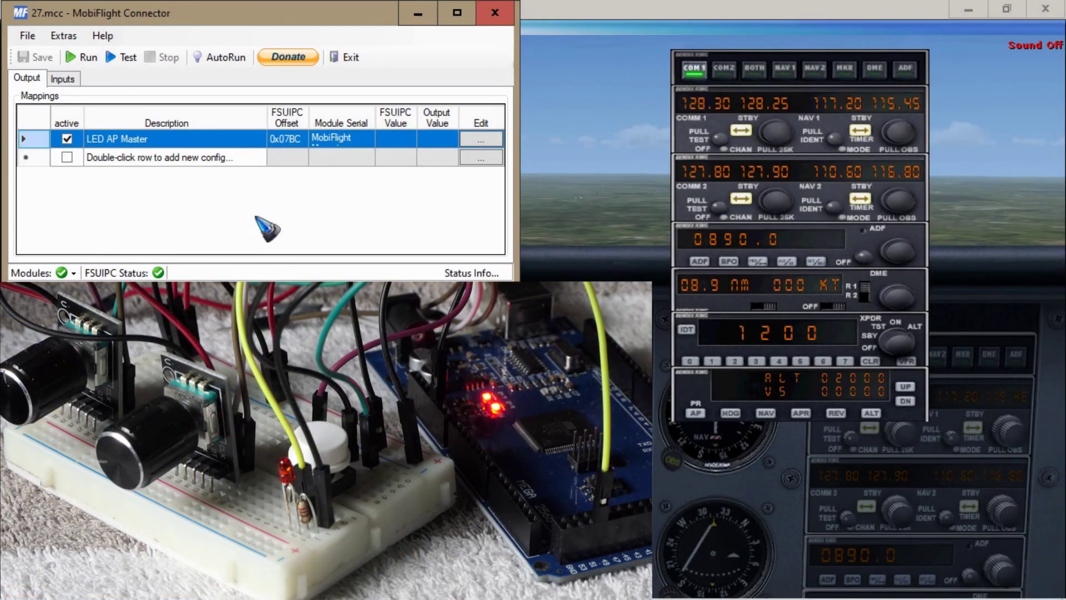
Start running the MobiFlight configuration against the FSX simulator
key(alt+Tab)
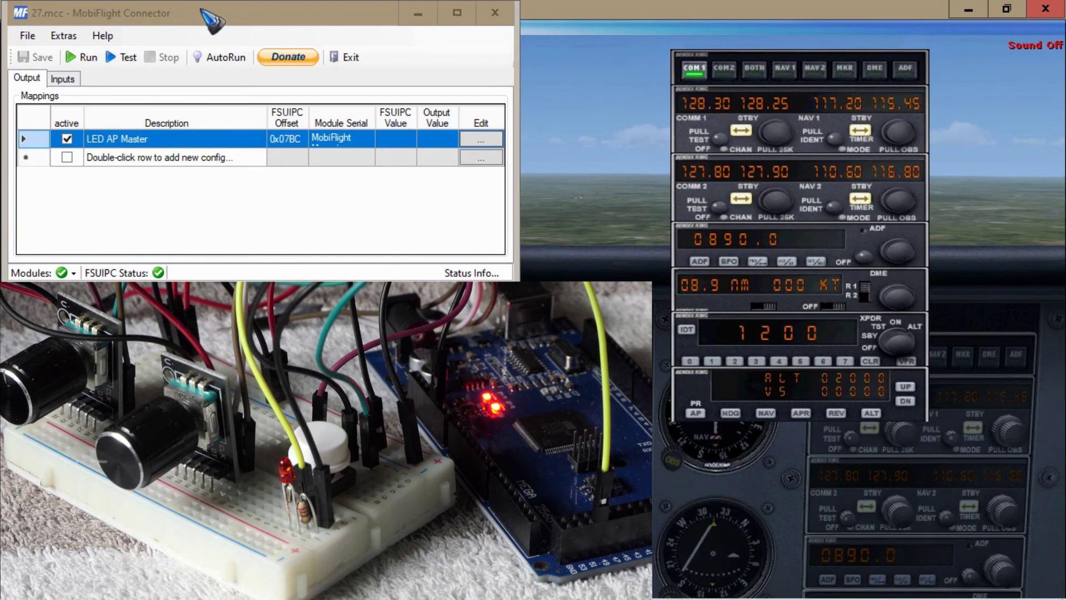
click(98, 271)
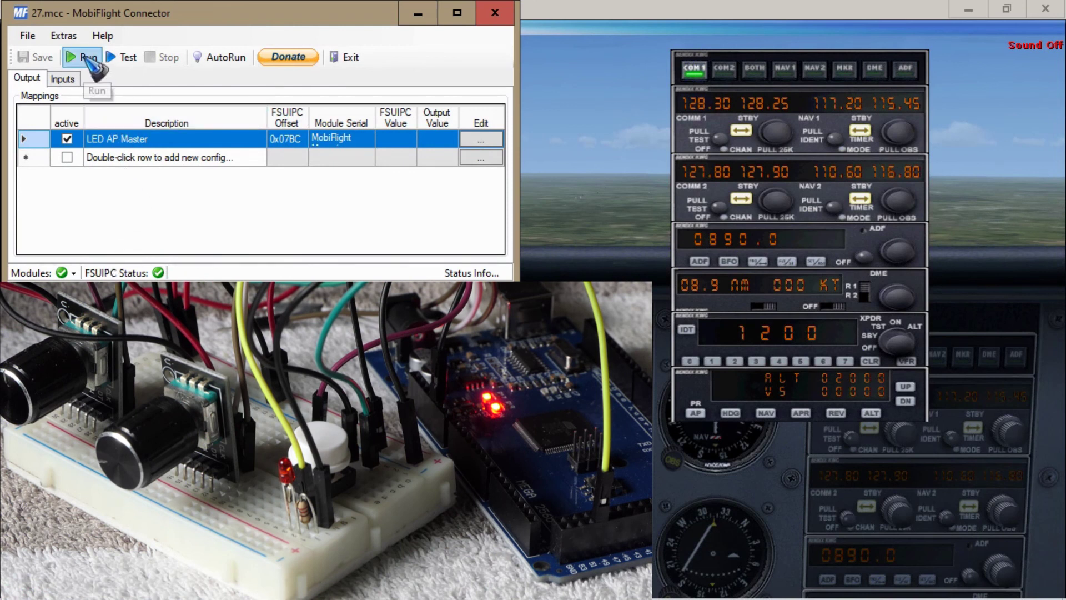
click(87, 57)
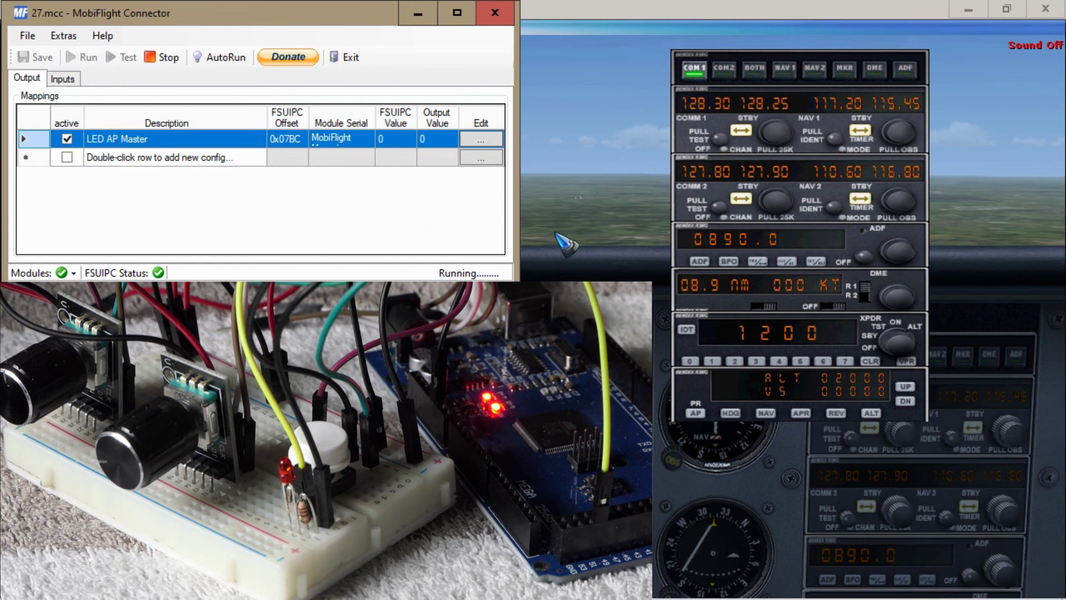
Toggle the FSX autopilot master switch on and off so the LED AP Master value flips between 1 and 0
click(680, 435)
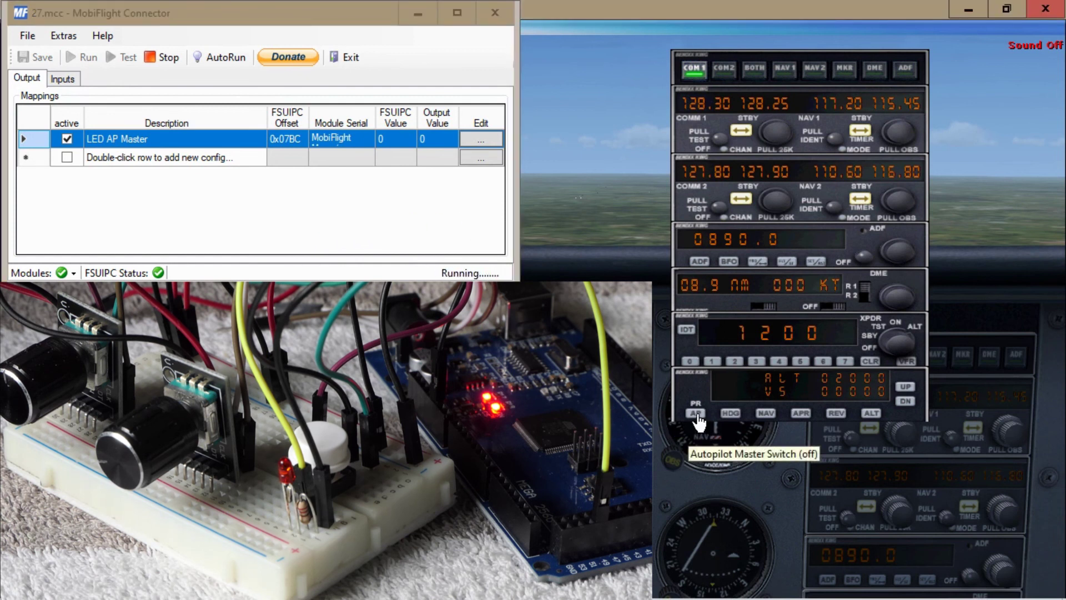
click(695, 414)
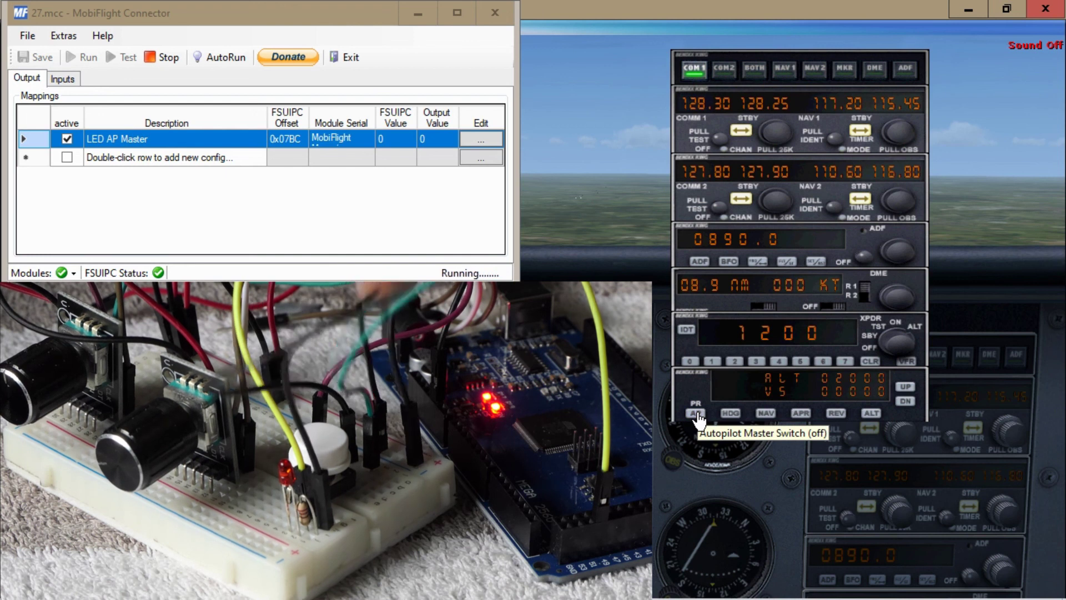
click(697, 414)
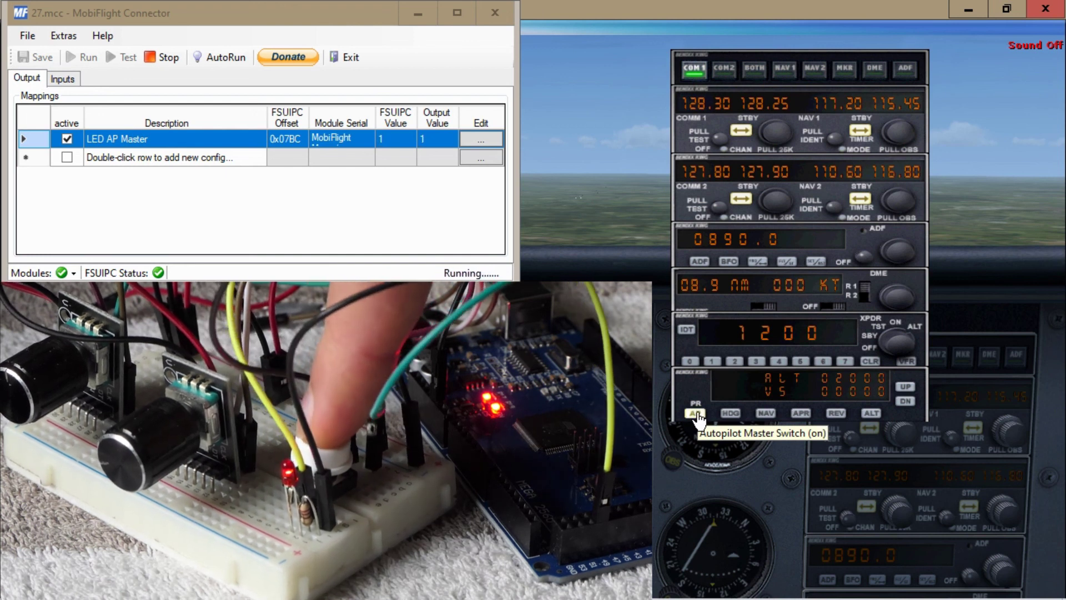
click(697, 414)
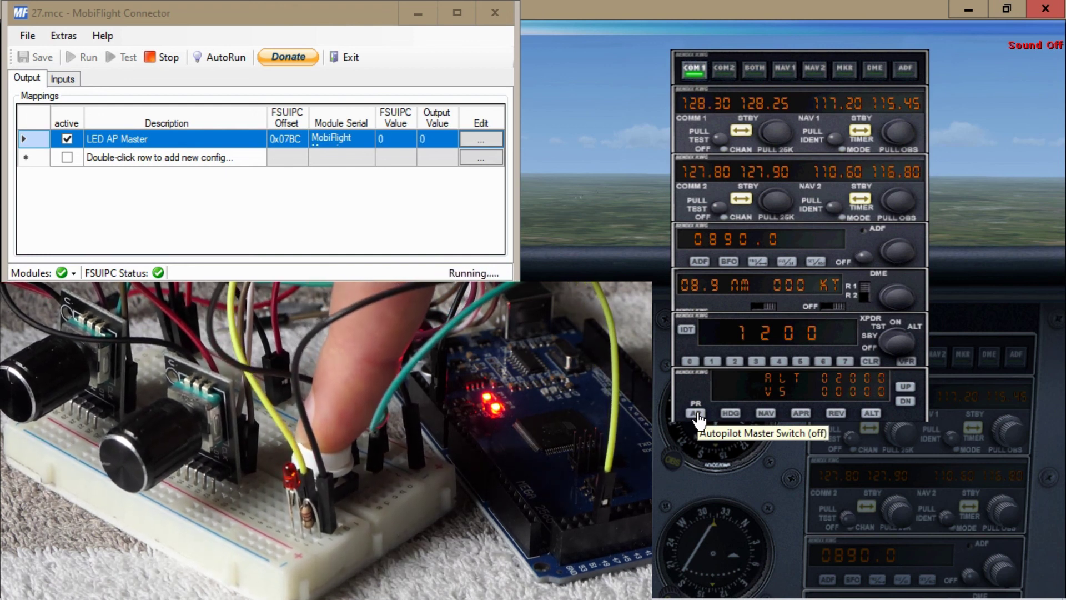